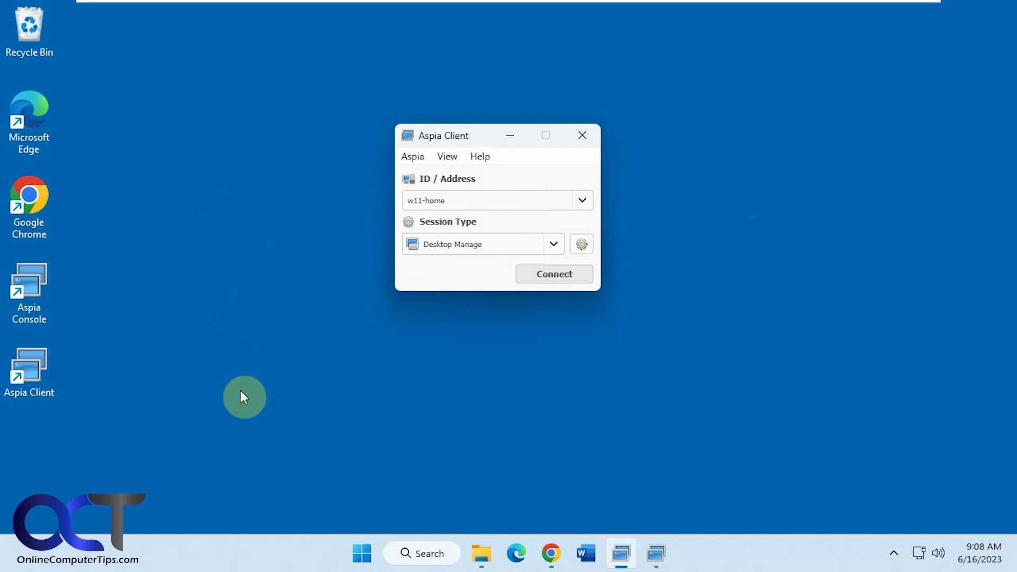
# Switch the VMware view to the Windows 11 Home virtual machine running Aspia Host
pyautogui.moveTo(482, 4)
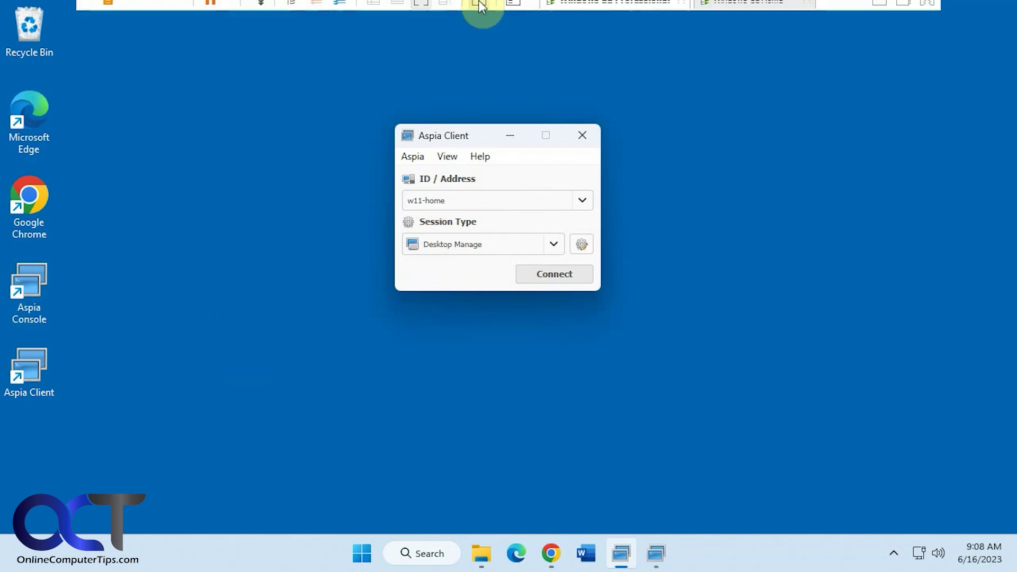
pyautogui.click(735, 16)
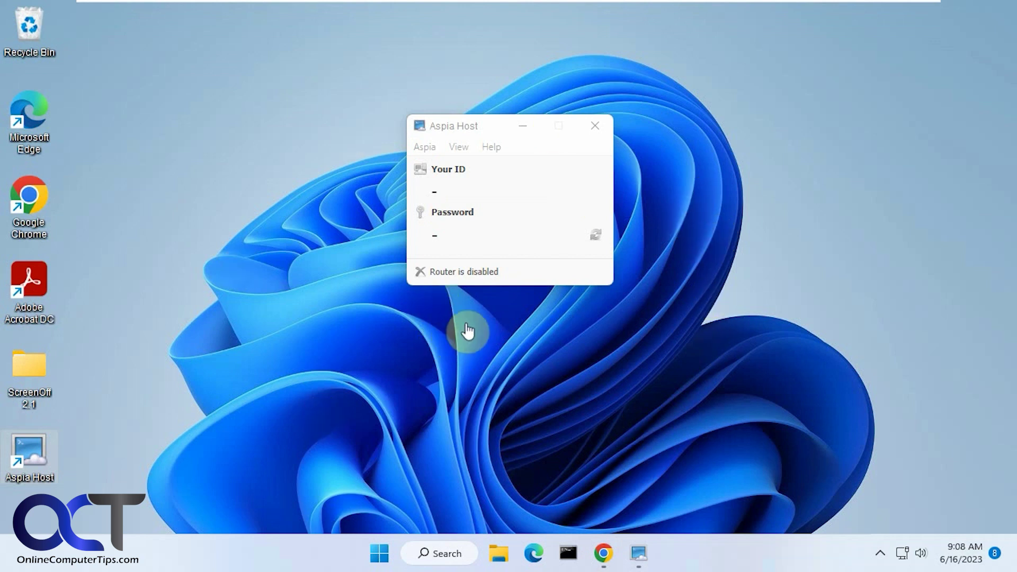
pyautogui.moveTo(752, 6)
pyautogui.click(628, 12)
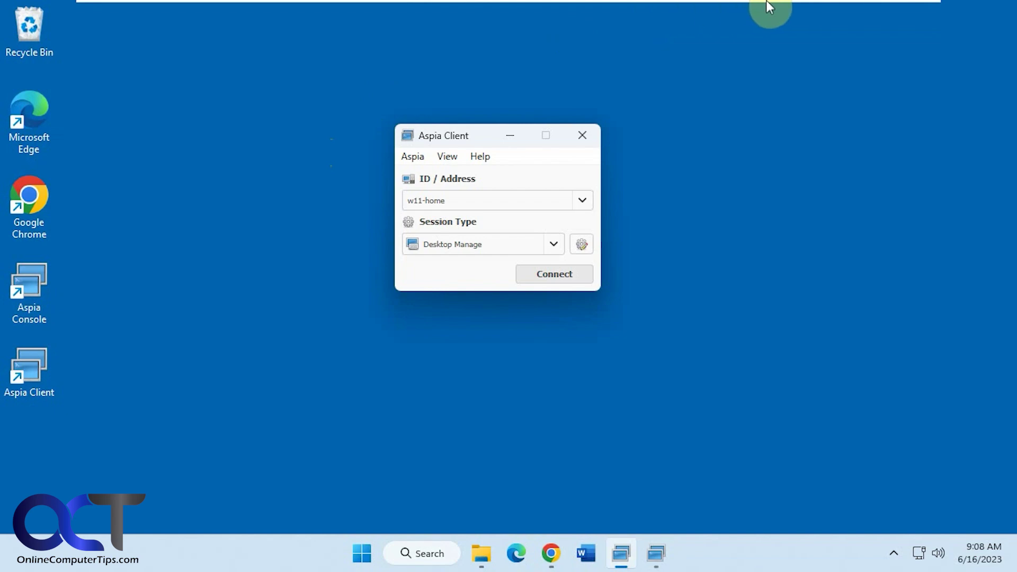
pyautogui.moveTo(685, 1)
pyautogui.click(728, 13)
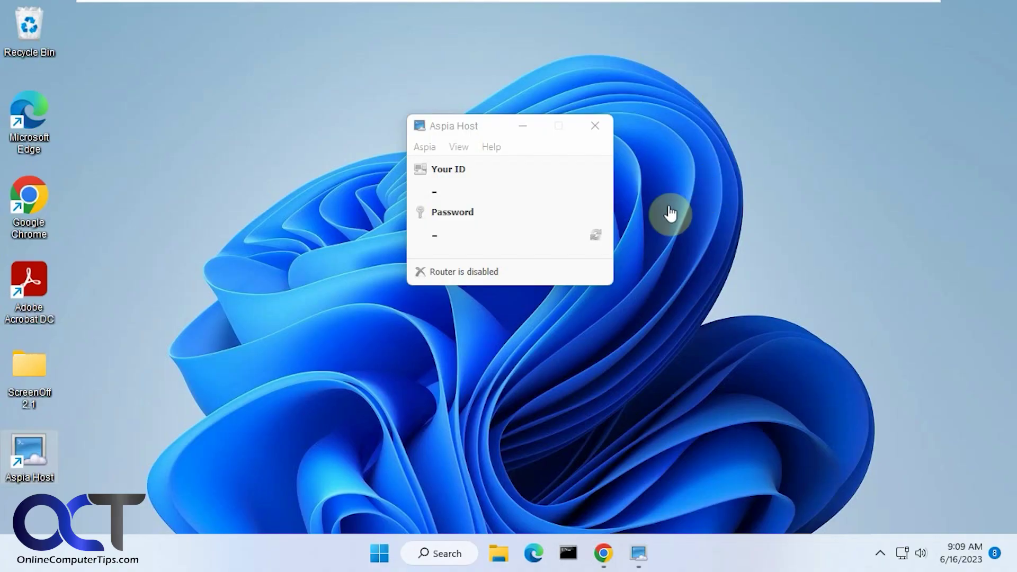
pyautogui.click(494, 129)
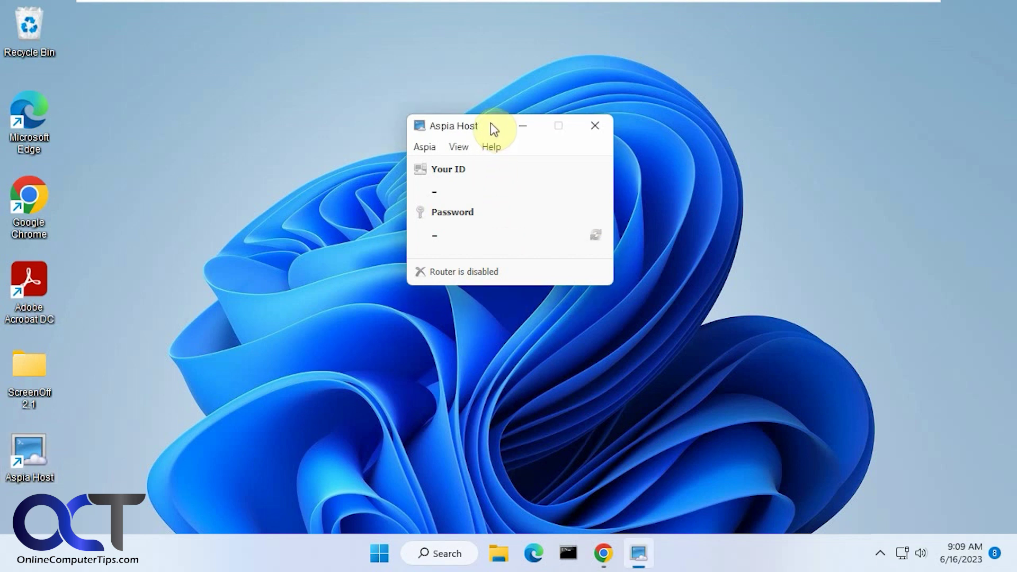
# Open Aspia Host Settings and look through its Router, Security and General pages
pyautogui.click(424, 147)
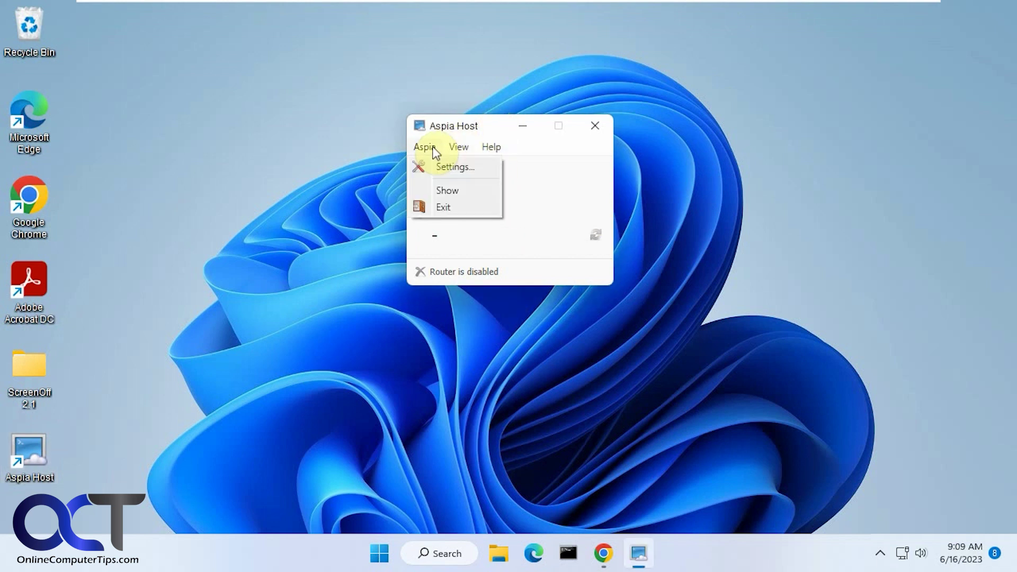
pyautogui.click(441, 168)
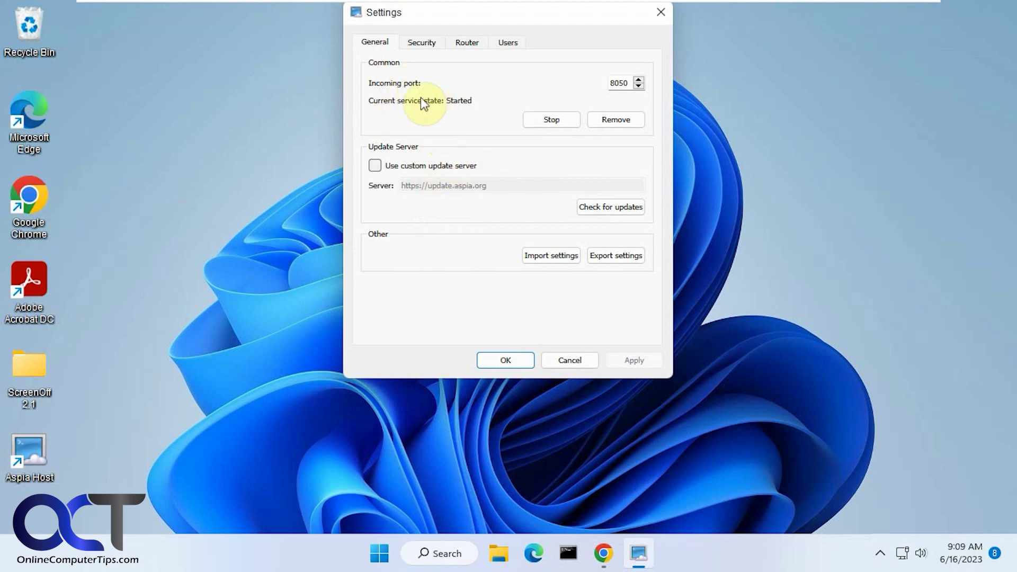
pyautogui.click(466, 41)
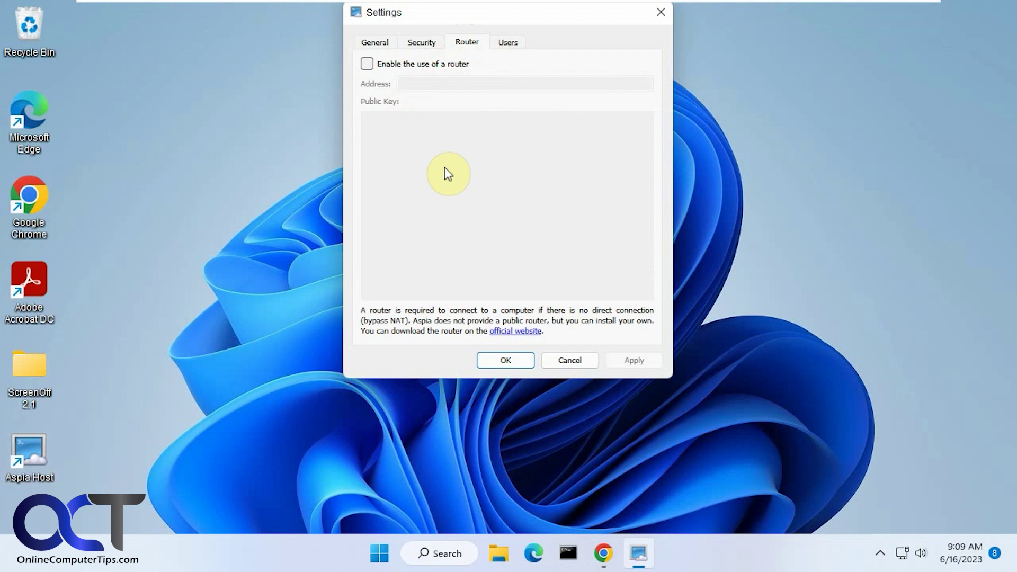
pyautogui.click(426, 42)
pyautogui.click(378, 44)
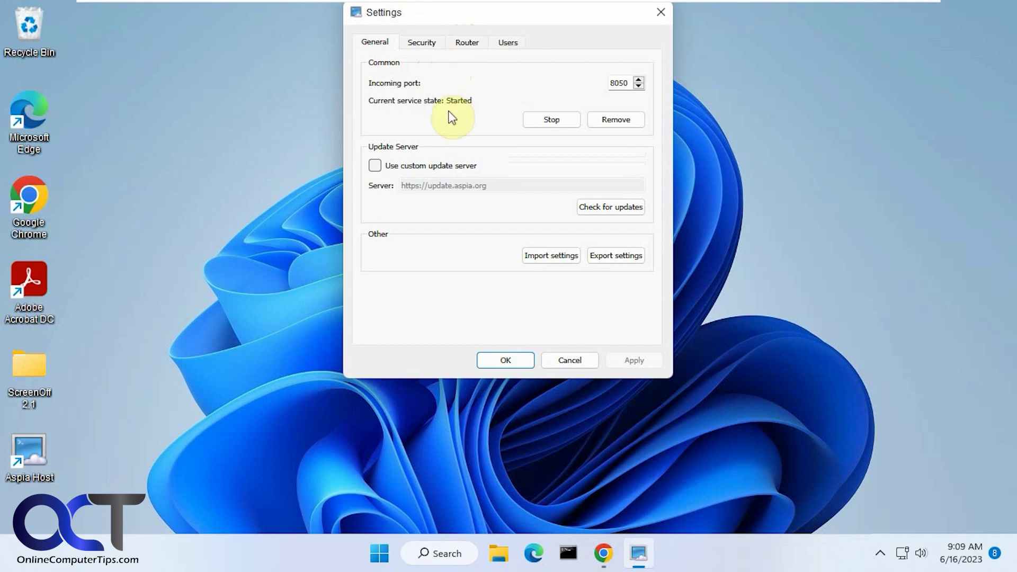
# Revisit the Security and Router pages, then show the Users list with the dialog moved lower
pyautogui.click(433, 44)
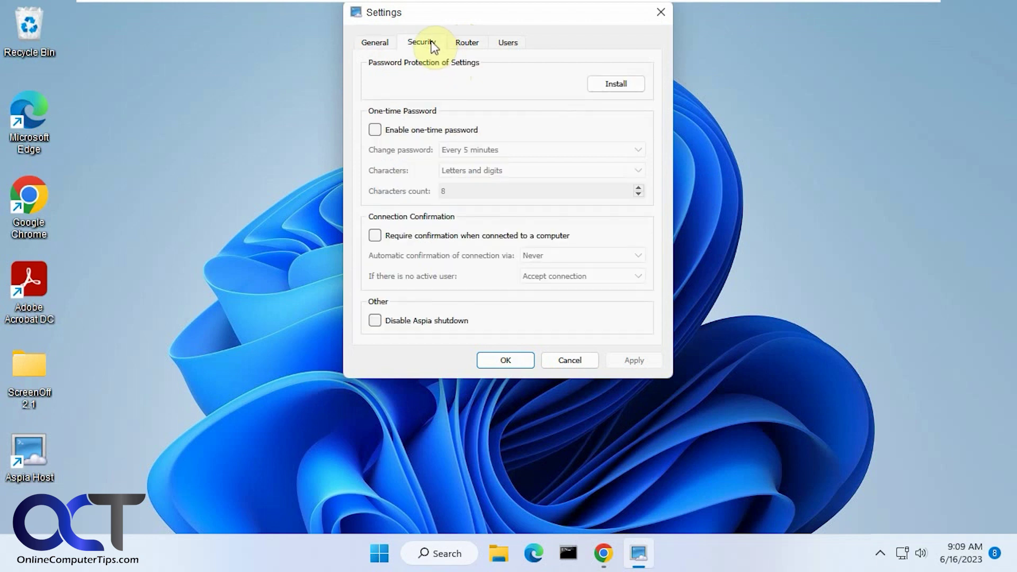
pyautogui.click(466, 44)
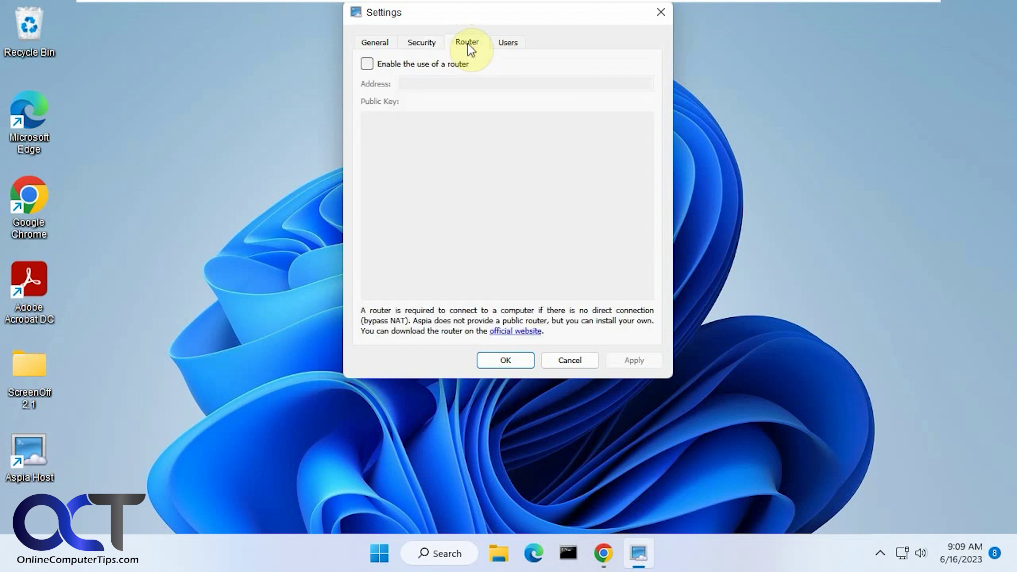
pyautogui.click(509, 42)
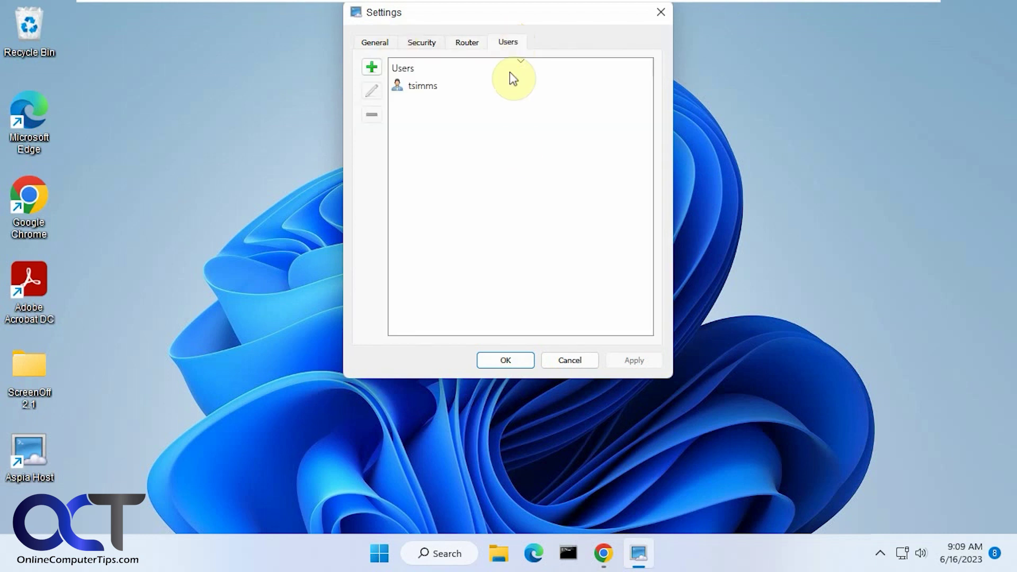
pyautogui.moveTo(507, 12); pyautogui.dragTo(536, 68)
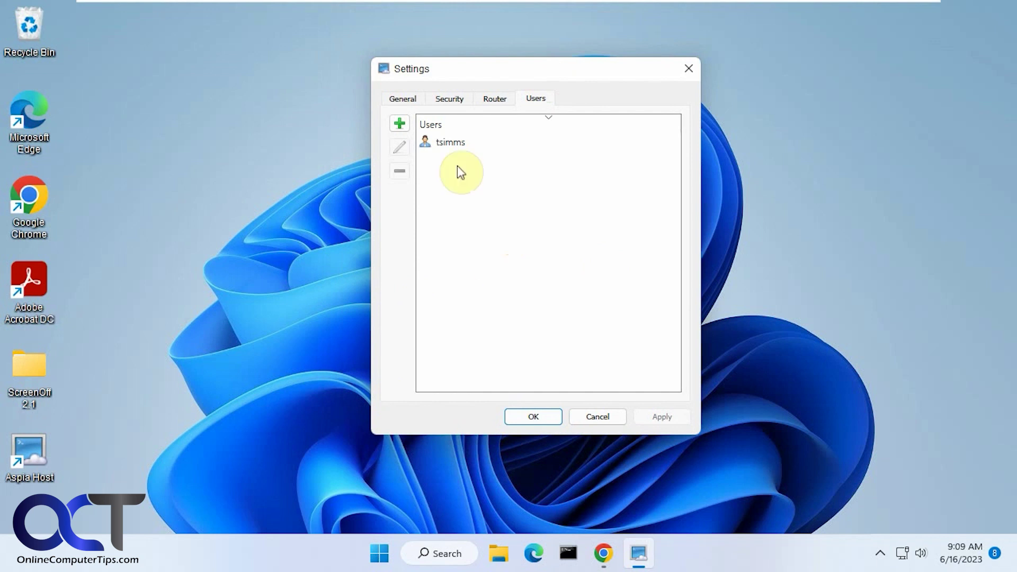
# Cancel out of a new user and the existing user's properties, then close Settings with OK
pyautogui.click(399, 123)
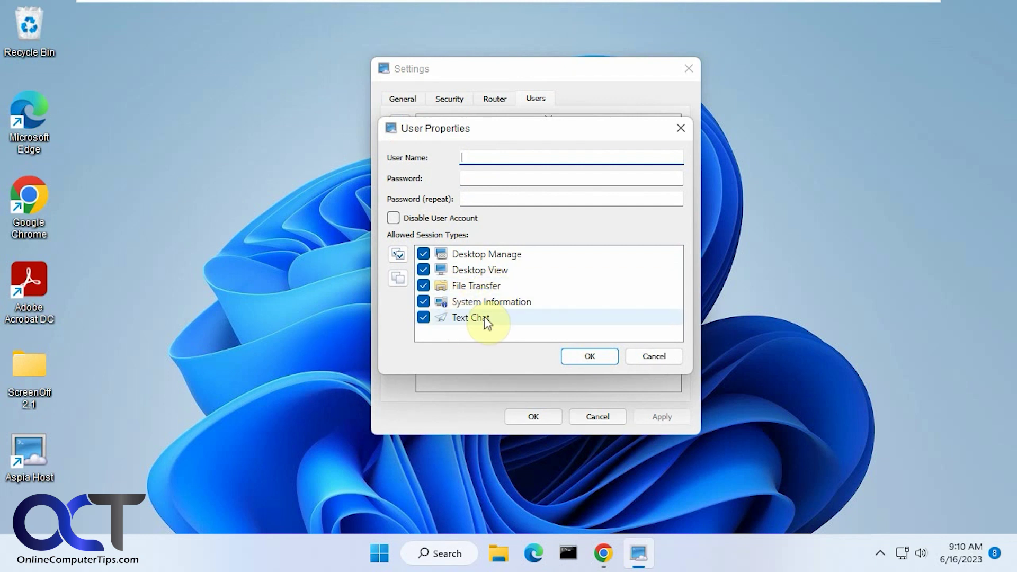
pyautogui.click(640, 356)
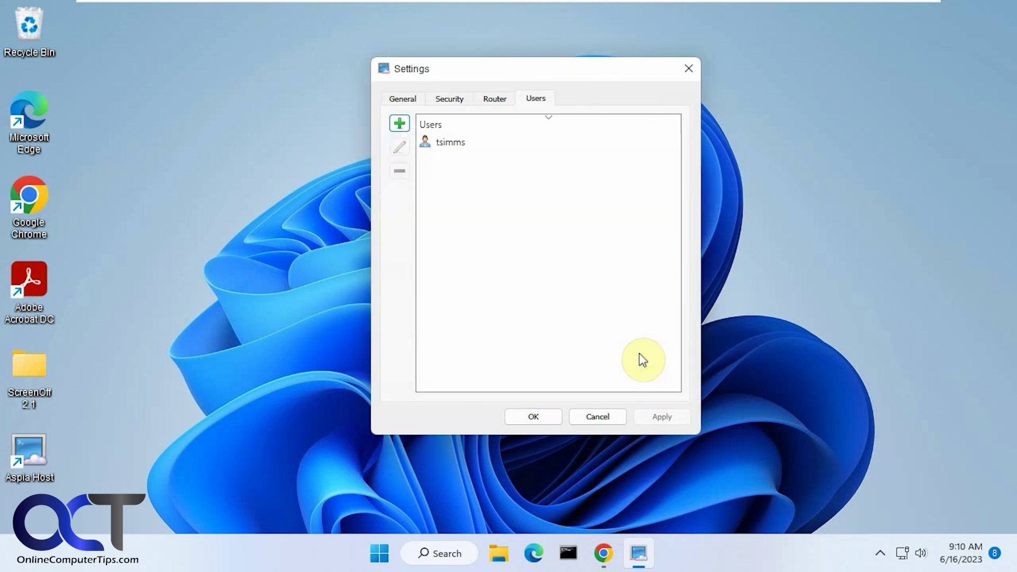
pyautogui.doubleClick(454, 145)
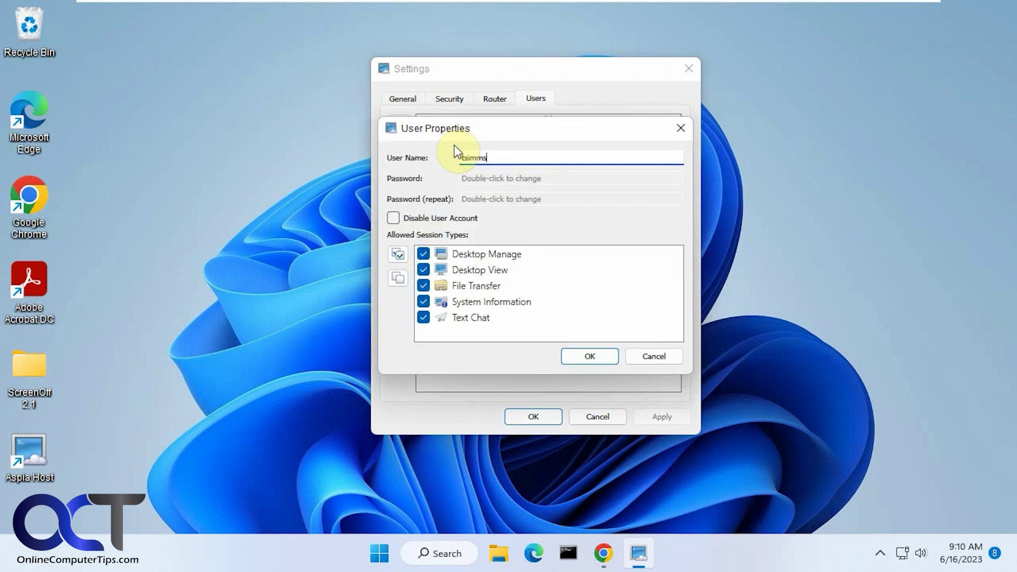
pyautogui.click(652, 356)
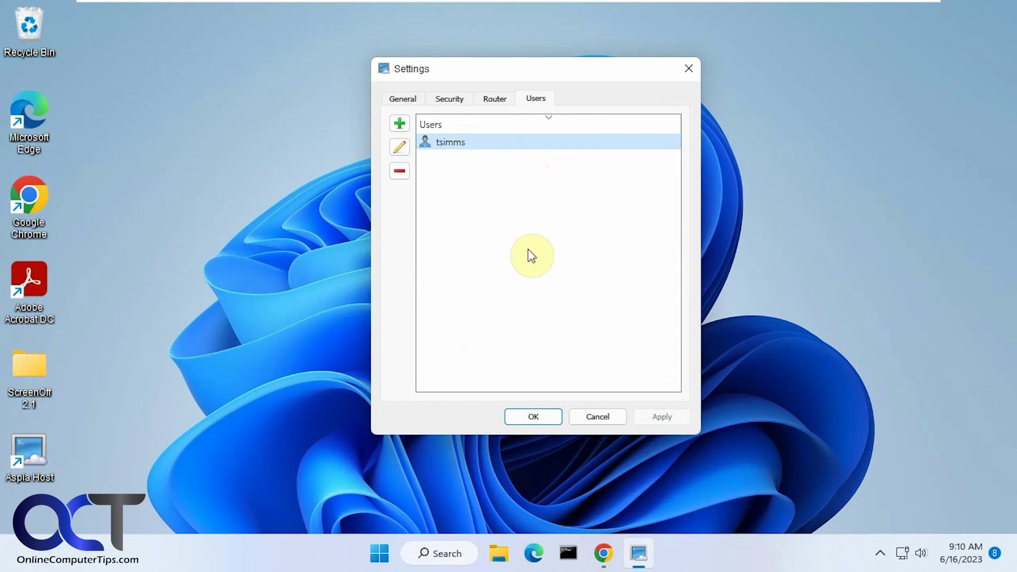
pyautogui.click(539, 419)
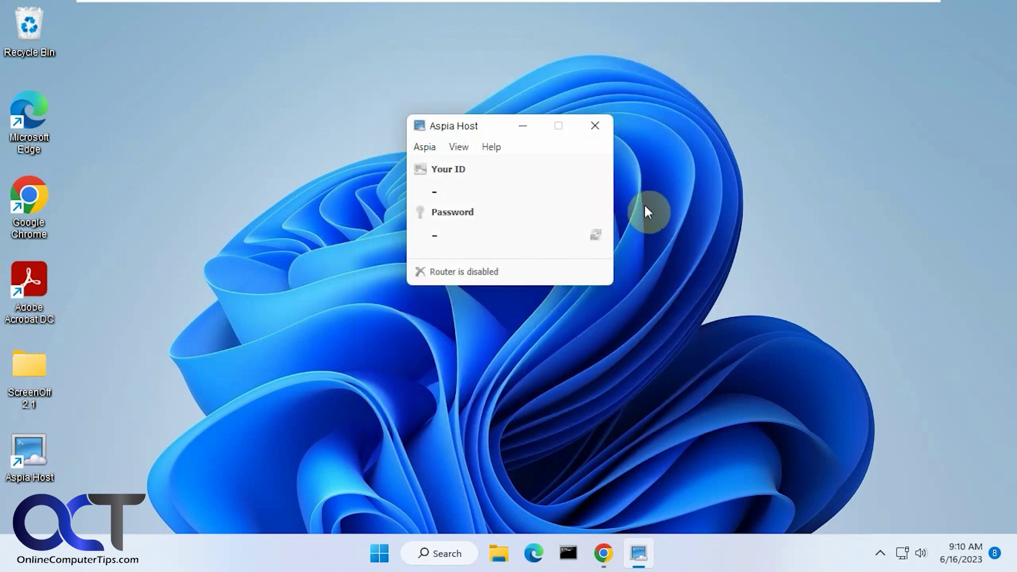
# On the Windows 11 Professional VM, keep Desktop Manage for w11-home and leave session configuration unchanged
pyautogui.moveTo(794, 6)
pyautogui.click(628, 12)
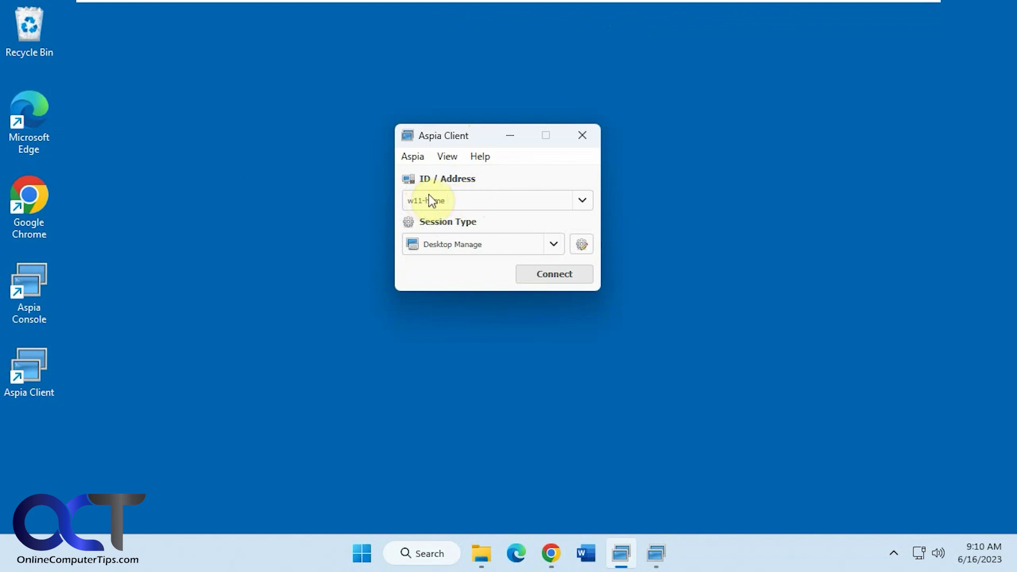
pyautogui.click(553, 245)
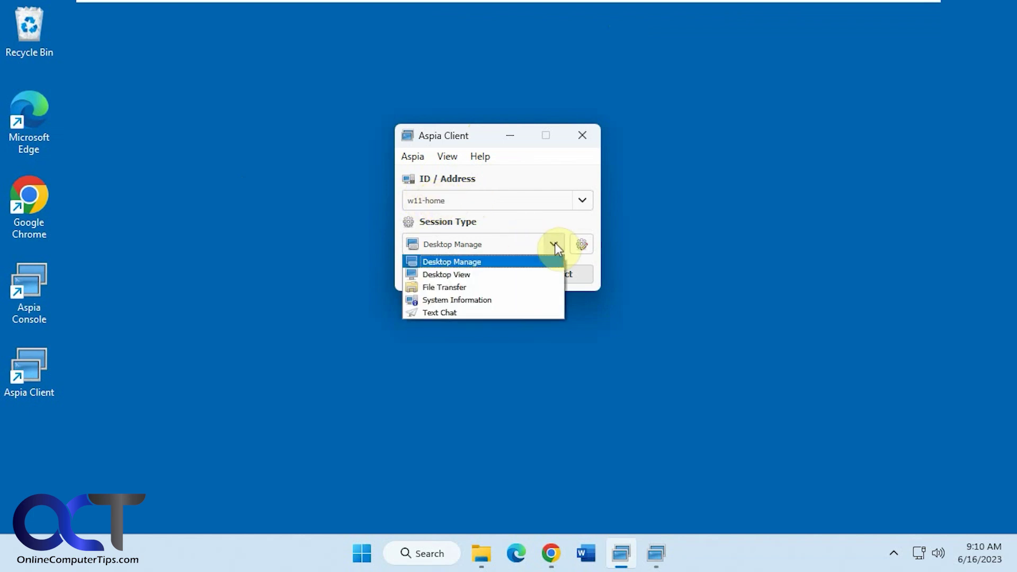
pyautogui.click(485, 261)
pyautogui.click(582, 245)
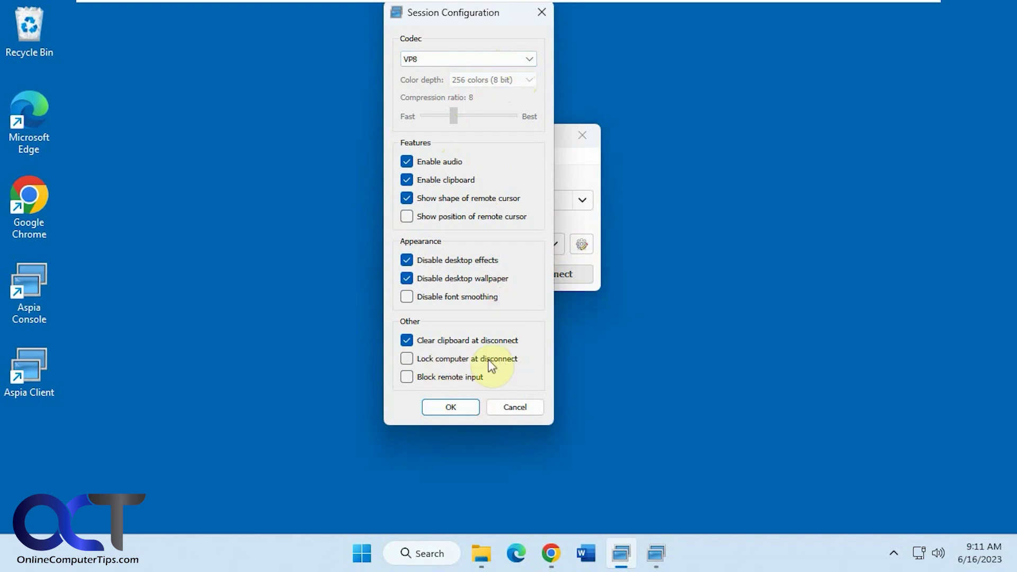
pyautogui.click(495, 406)
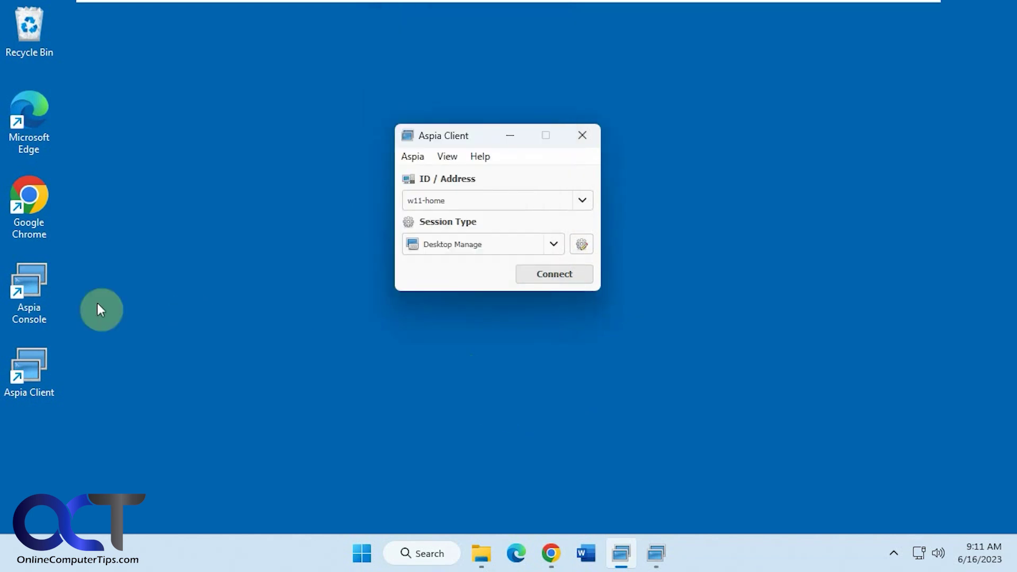
# In Aspia Console, start adding a computer and browse its Manage and View session pages
pyautogui.click(656, 553)
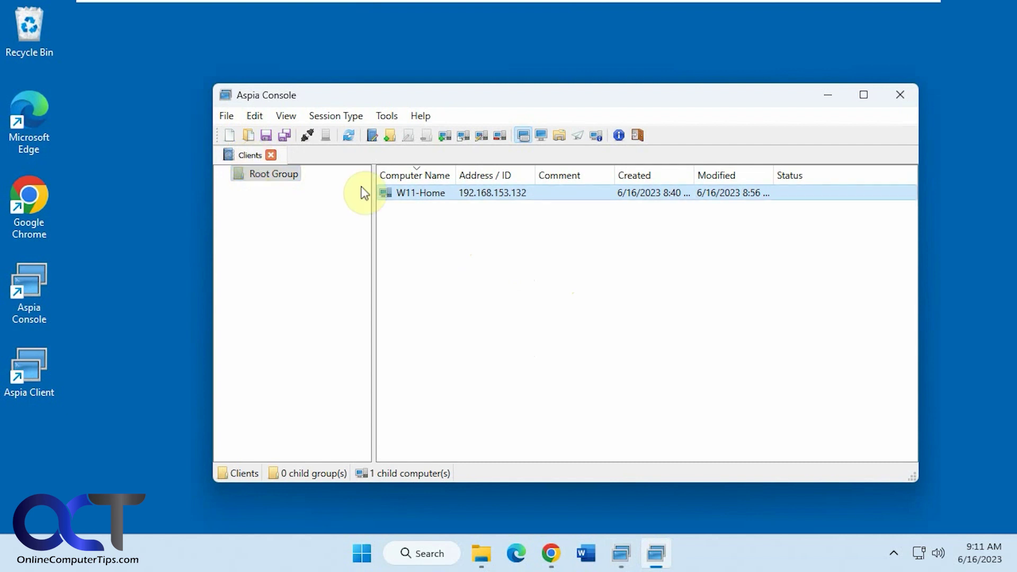
pyautogui.rightClick(409, 219)
pyautogui.click(445, 227)
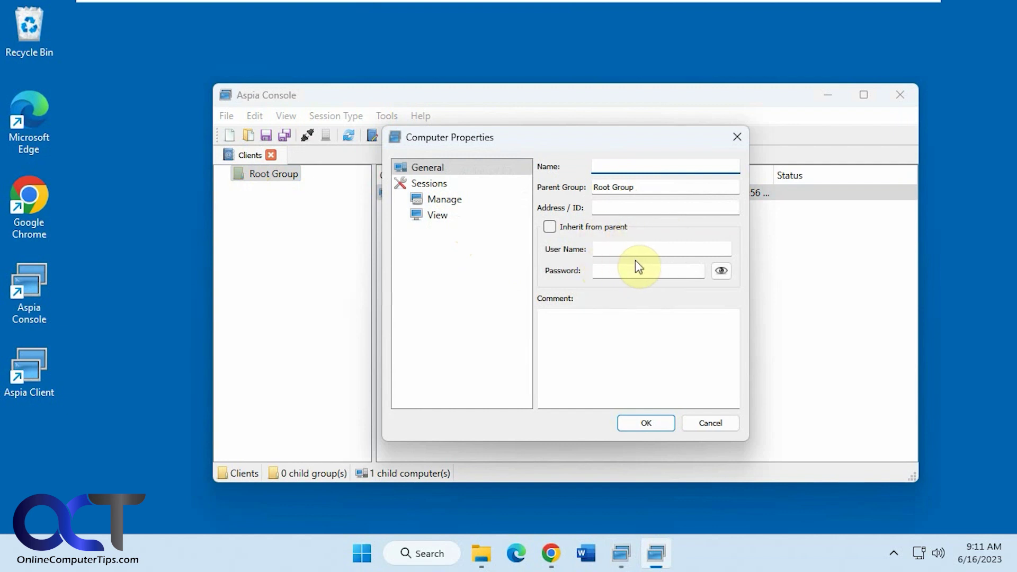
pyautogui.click(459, 207)
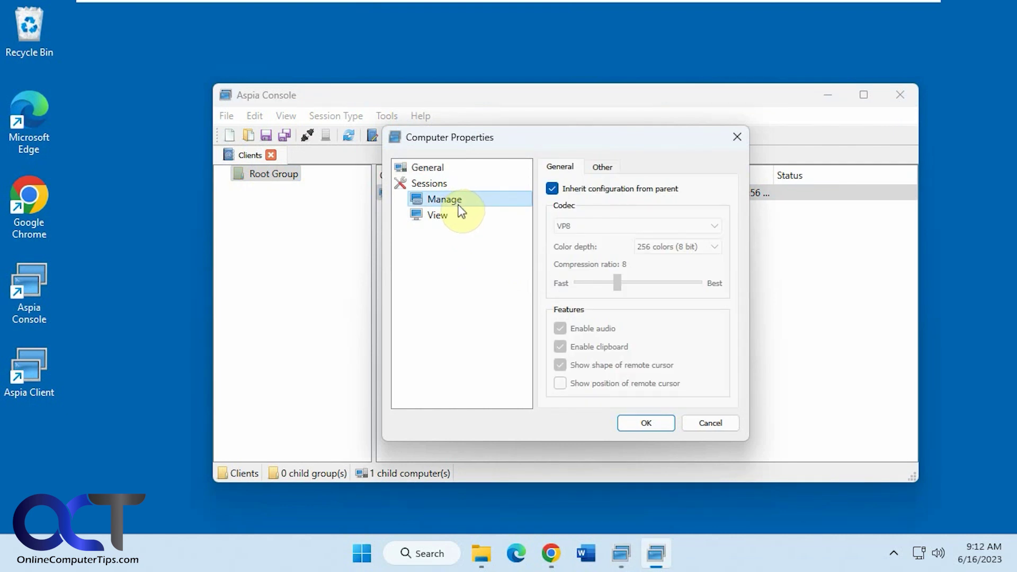
pyautogui.click(447, 217)
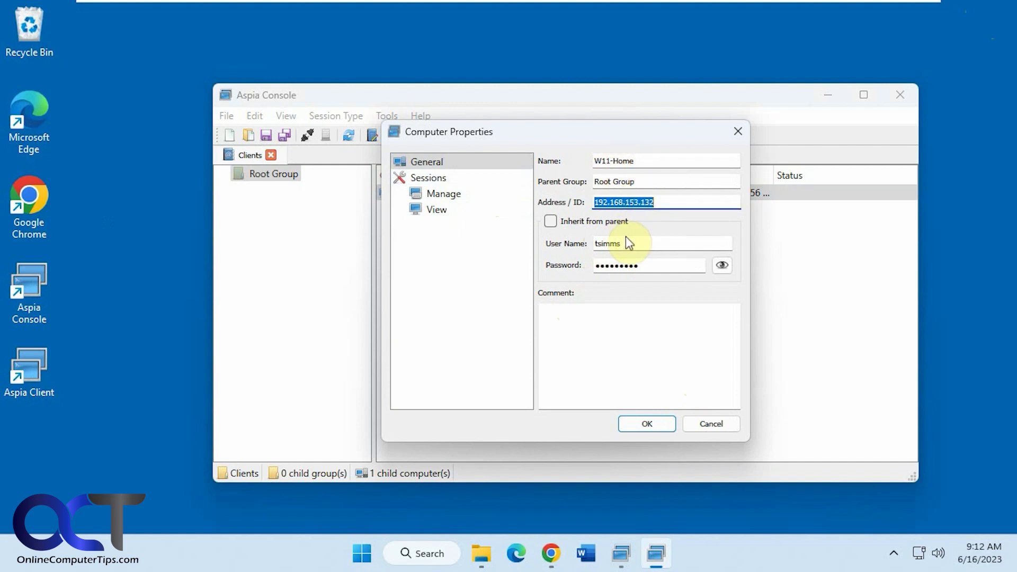
pyautogui.click(720, 424)
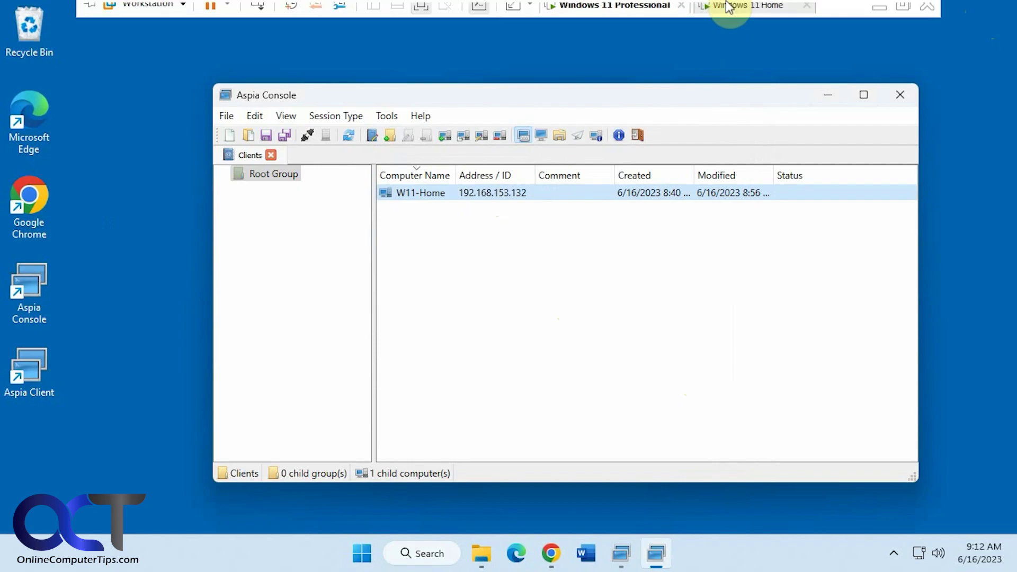
pyautogui.click(755, 11)
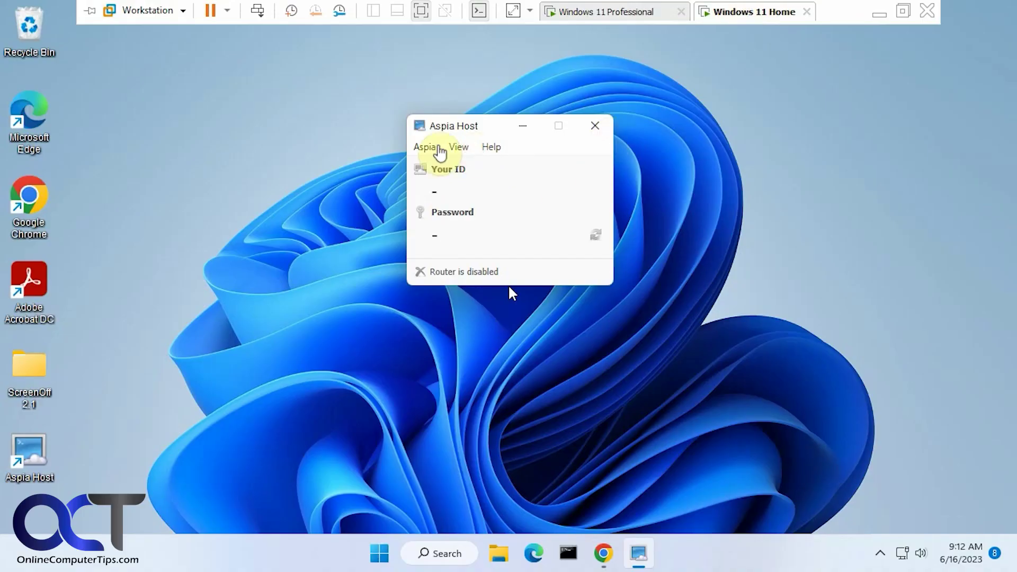
pyautogui.click(427, 148)
pyautogui.click(442, 163)
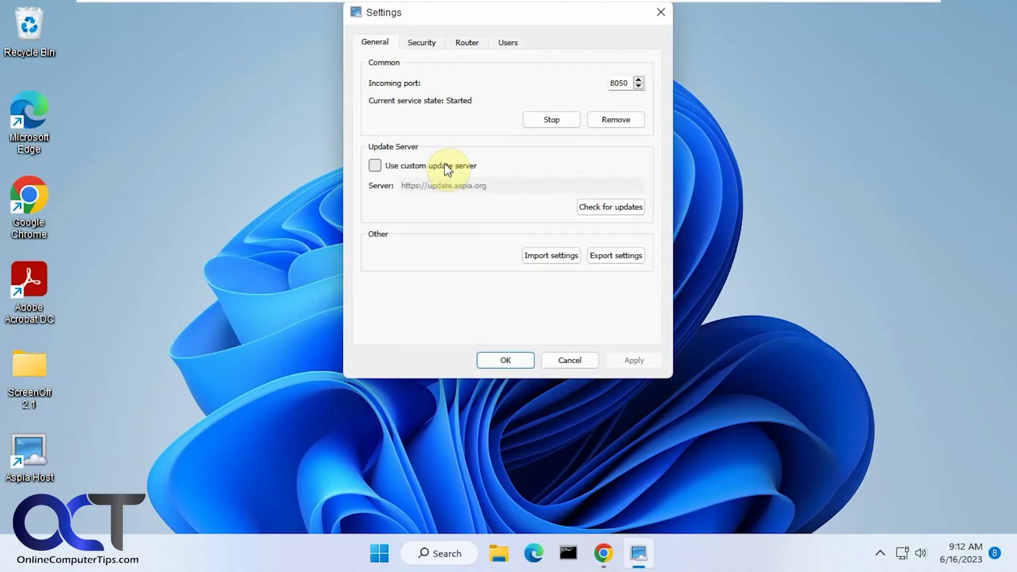
pyautogui.click(510, 48)
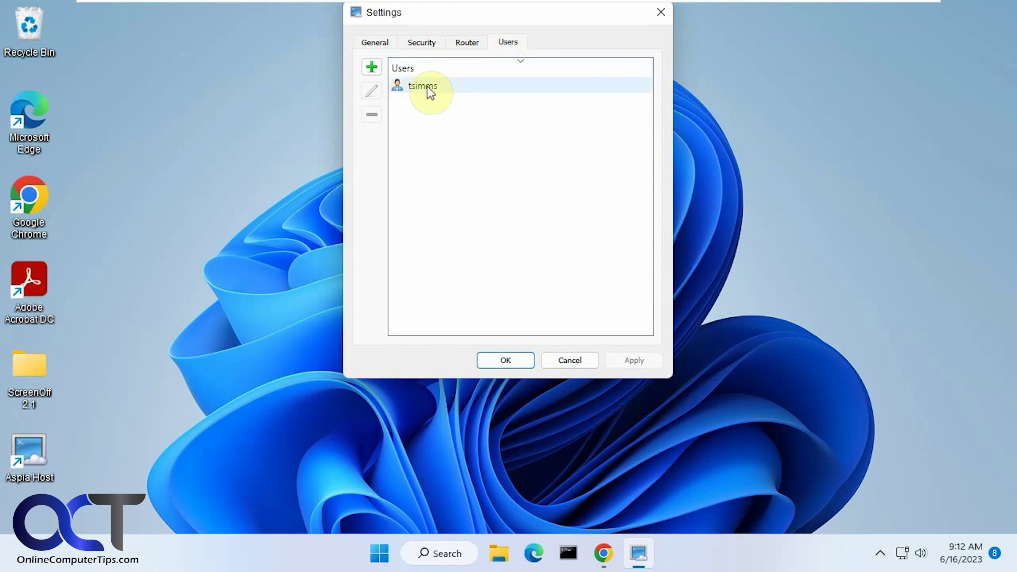
pyautogui.click(579, 359)
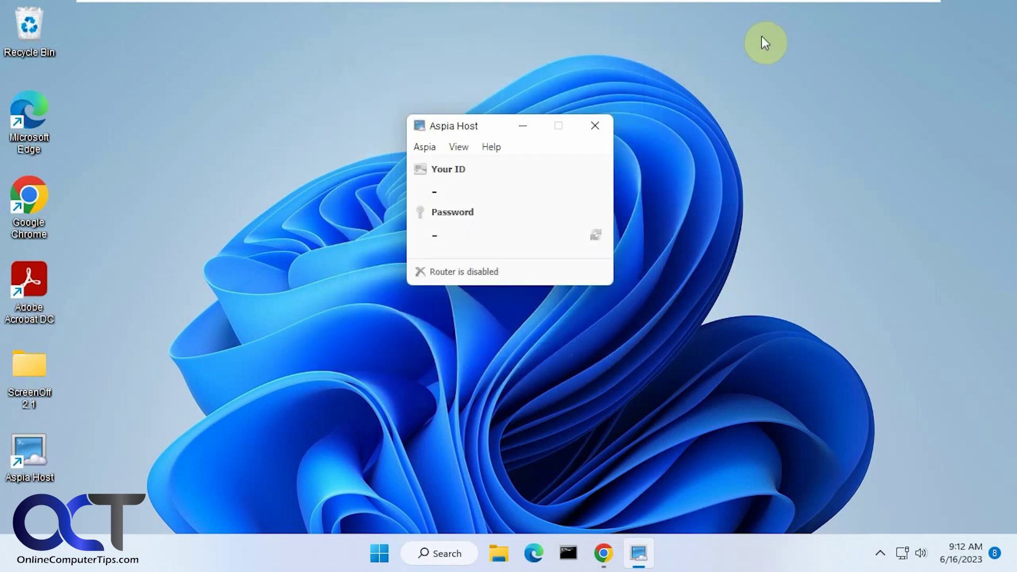
pyautogui.moveTo(761, 5)
pyautogui.click(636, 11)
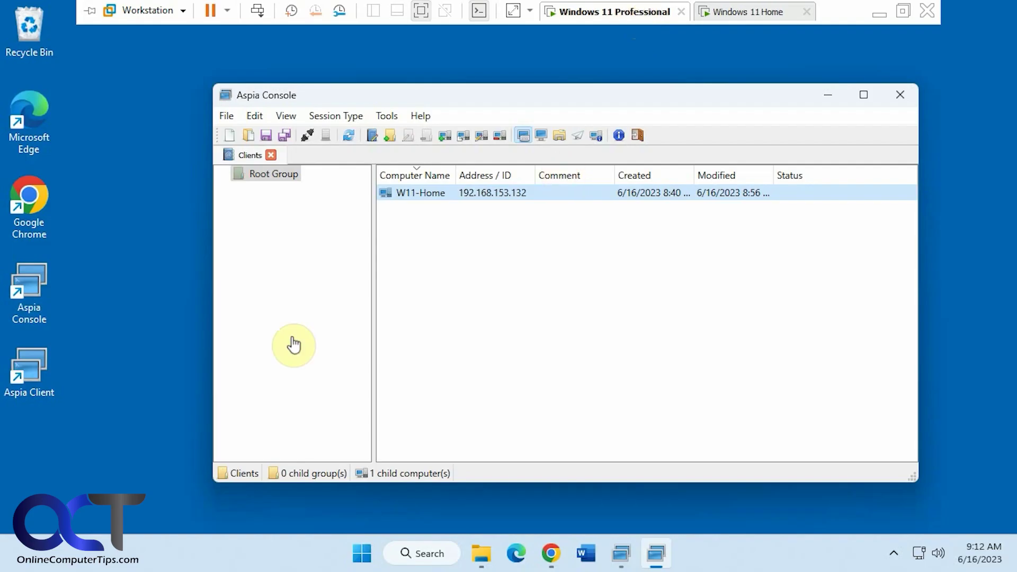
# Connect to w11-home from Aspia Client and enter the user name and password to authorize
pyautogui.click(832, 98)
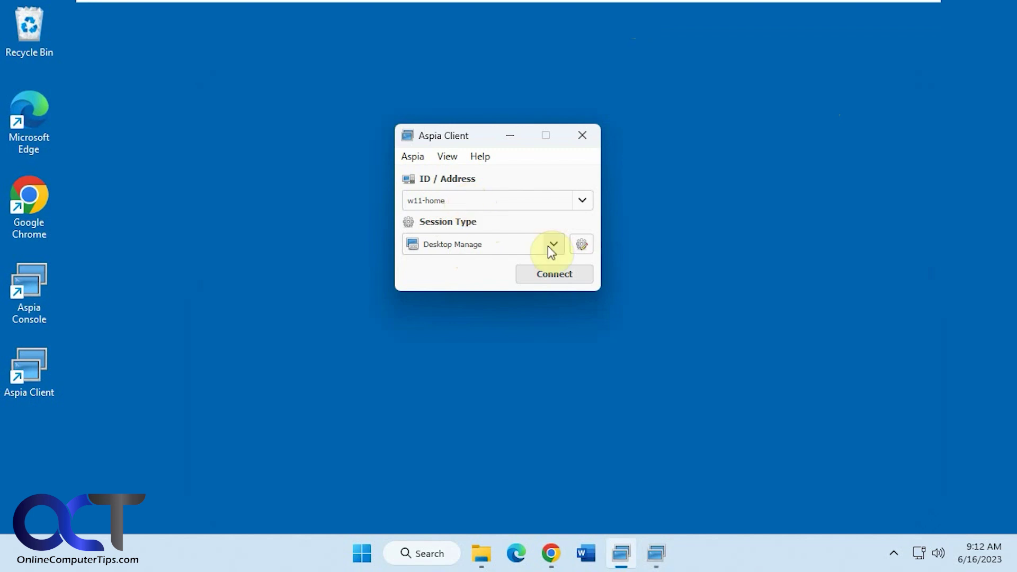
pyautogui.click(559, 275)
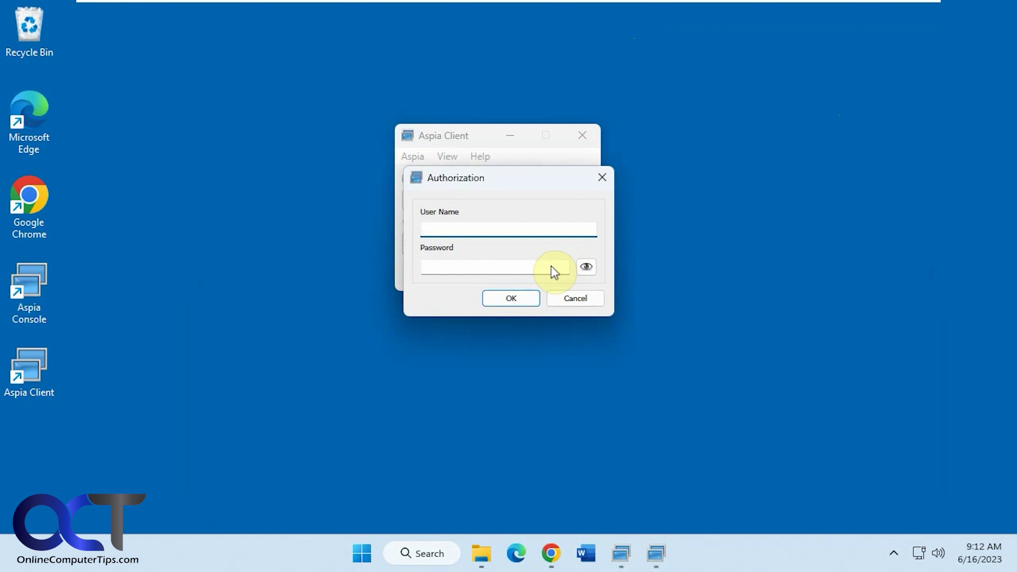
pyautogui.write('tsimms')
pyautogui.press('Tab')
pyautogui.write('****')
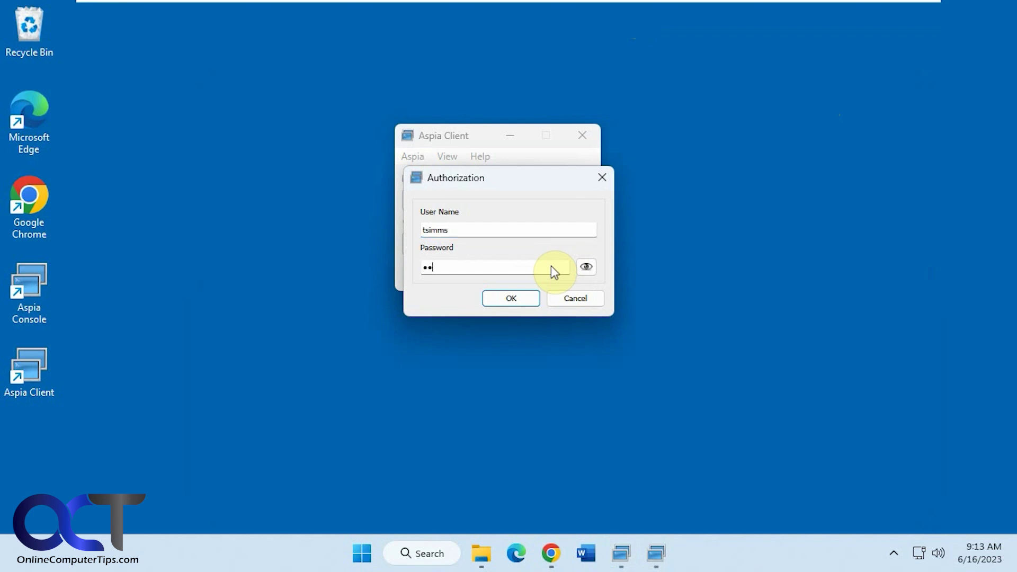
pyautogui.write('*****')
# Open the session, move the remote Aspia Host window left, and collapse its connections panel on the Home VM
pyautogui.click(511, 300)
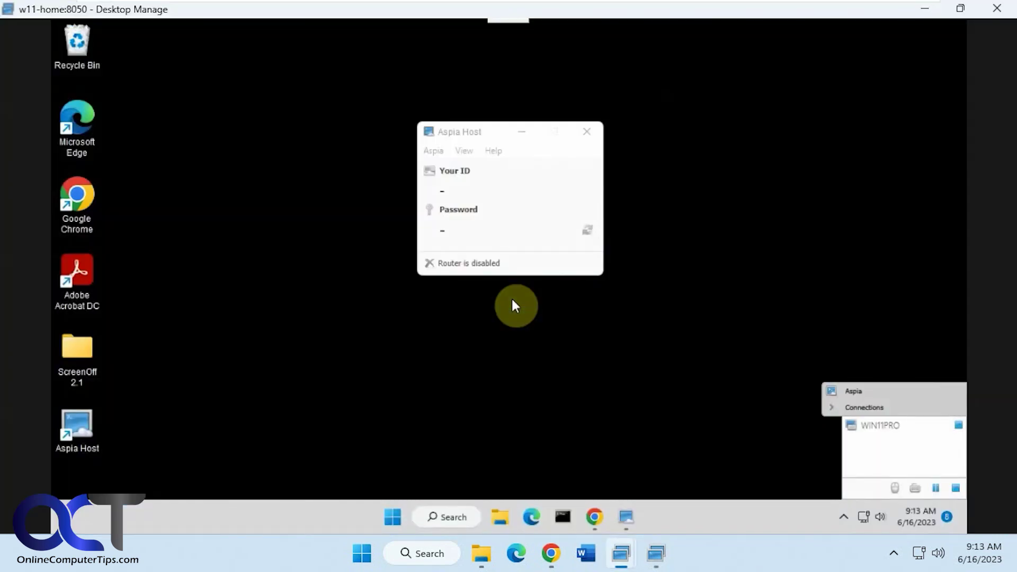
pyautogui.moveTo(494, 137); pyautogui.dragTo(387, 136)
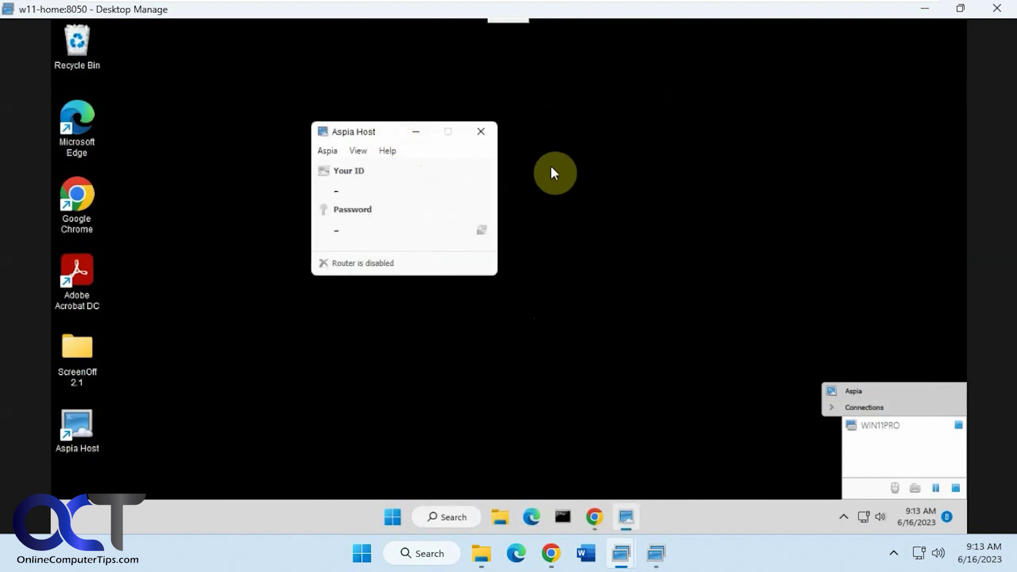
pyautogui.moveTo(694, 6)
pyautogui.click(727, 13)
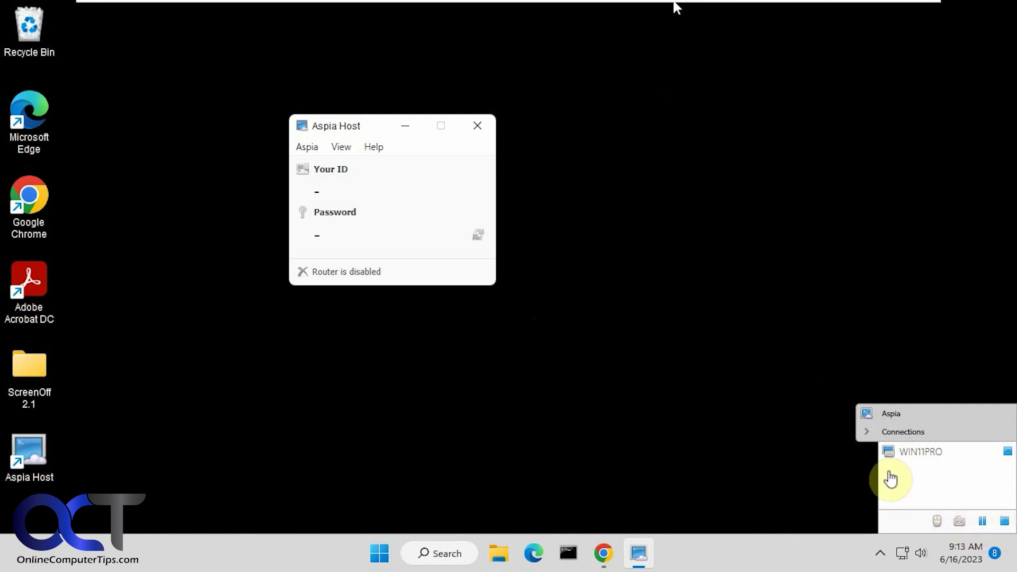
pyautogui.click(869, 432)
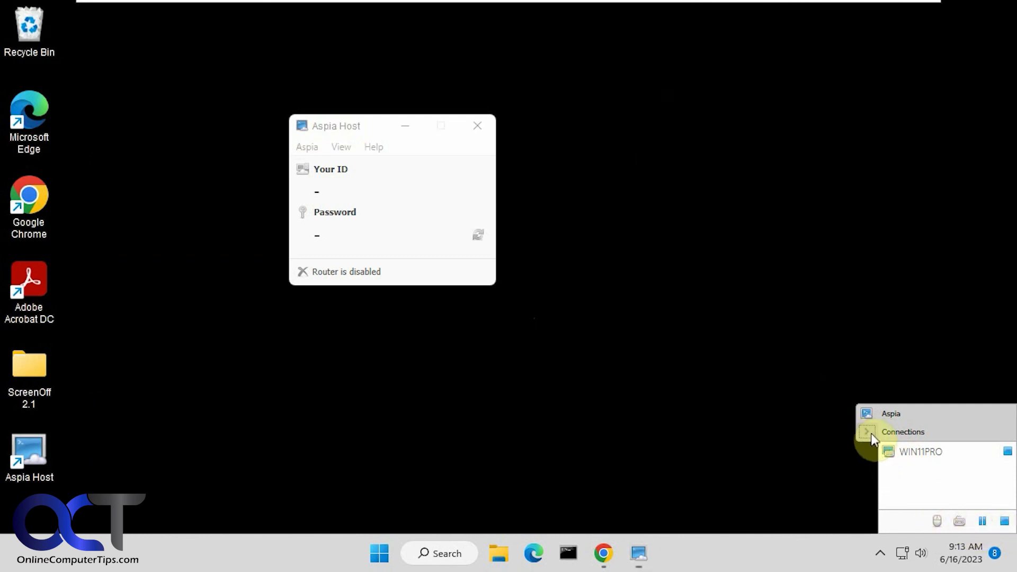
pyautogui.moveTo(736, 3)
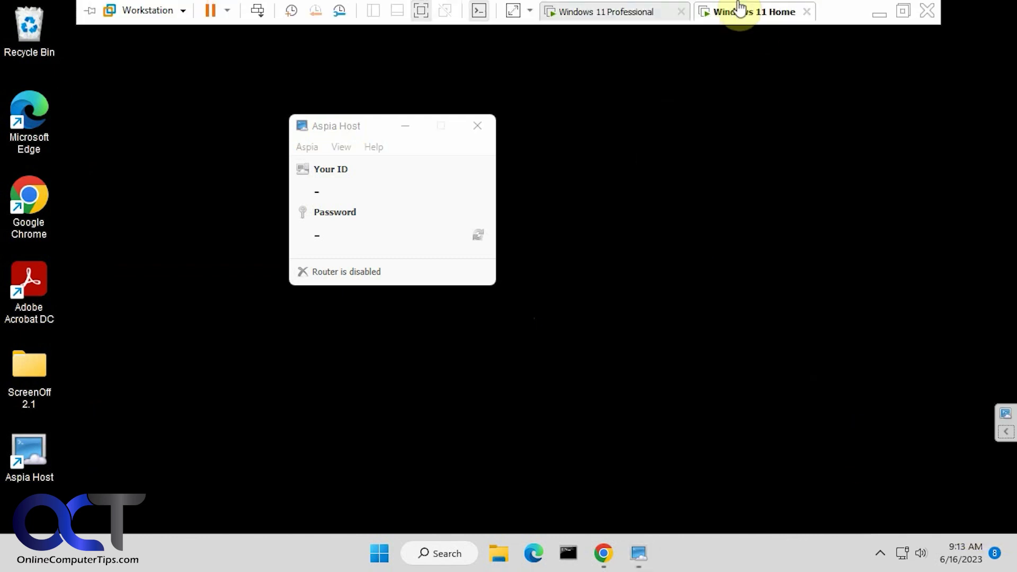
pyautogui.click(634, 10)
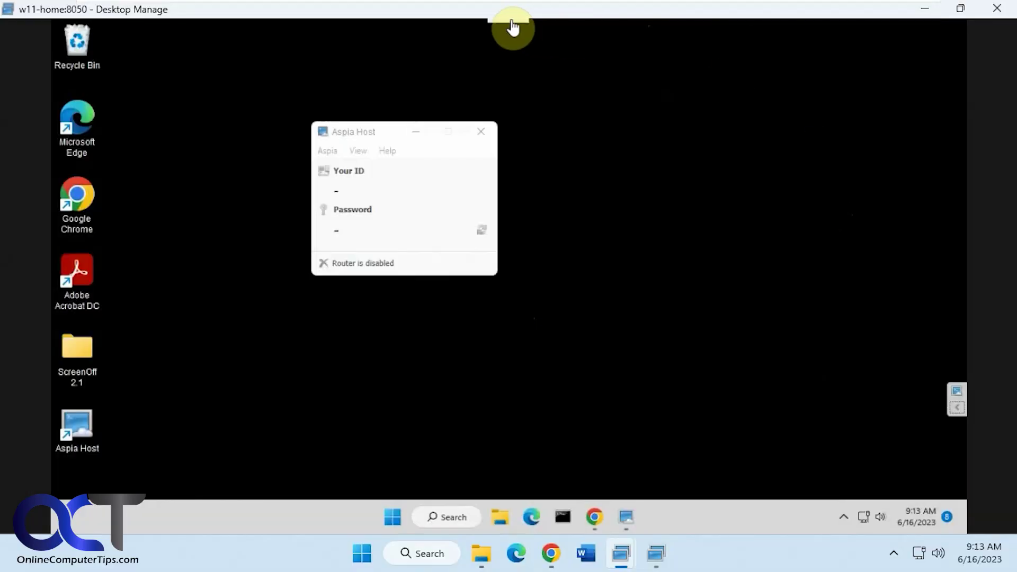
# Pin the session toolbar, check its extra options, and open System Information for W11-HOME
pyautogui.moveTo(512, 30)
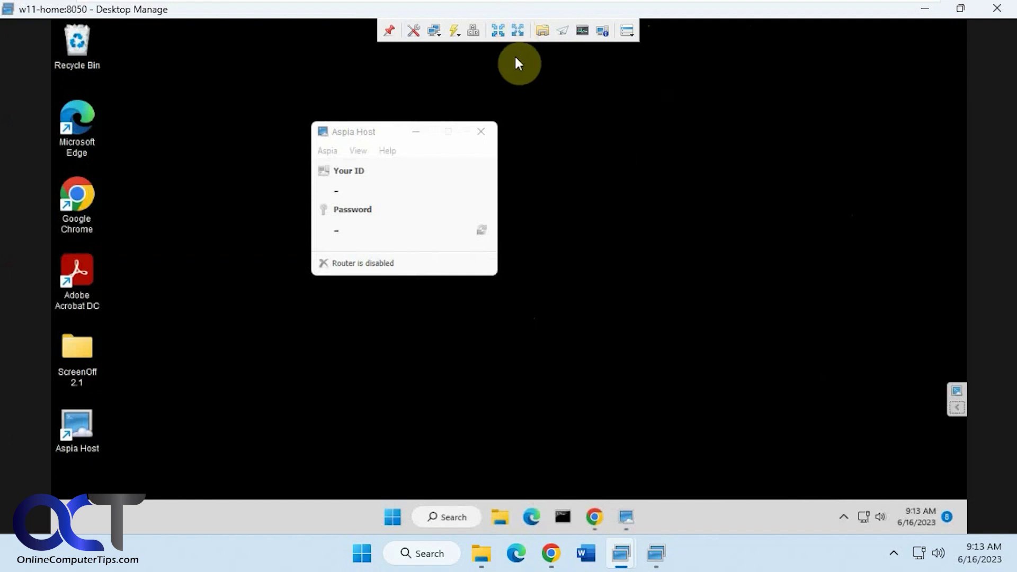
pyautogui.click(385, 29)
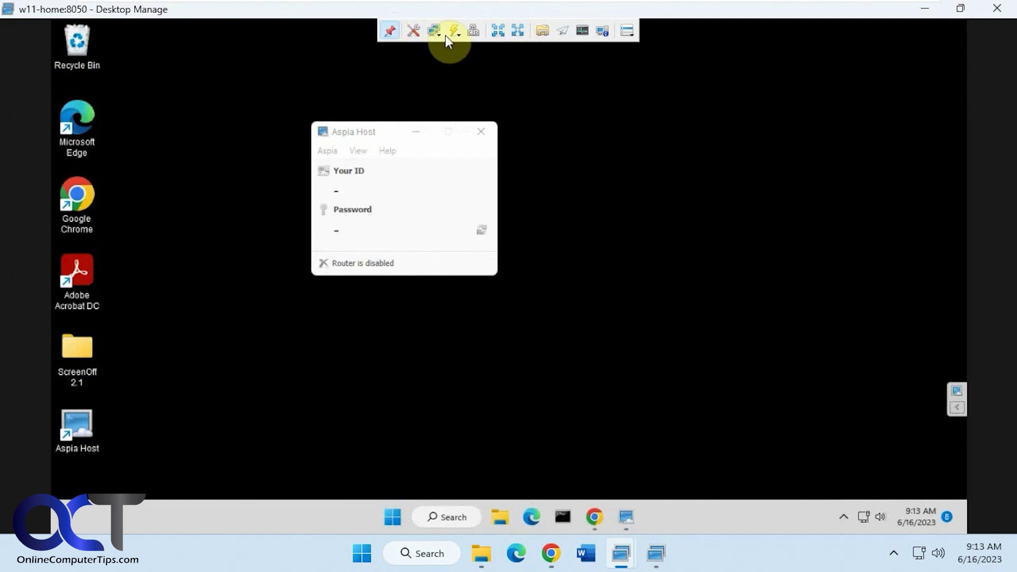
pyautogui.click(627, 32)
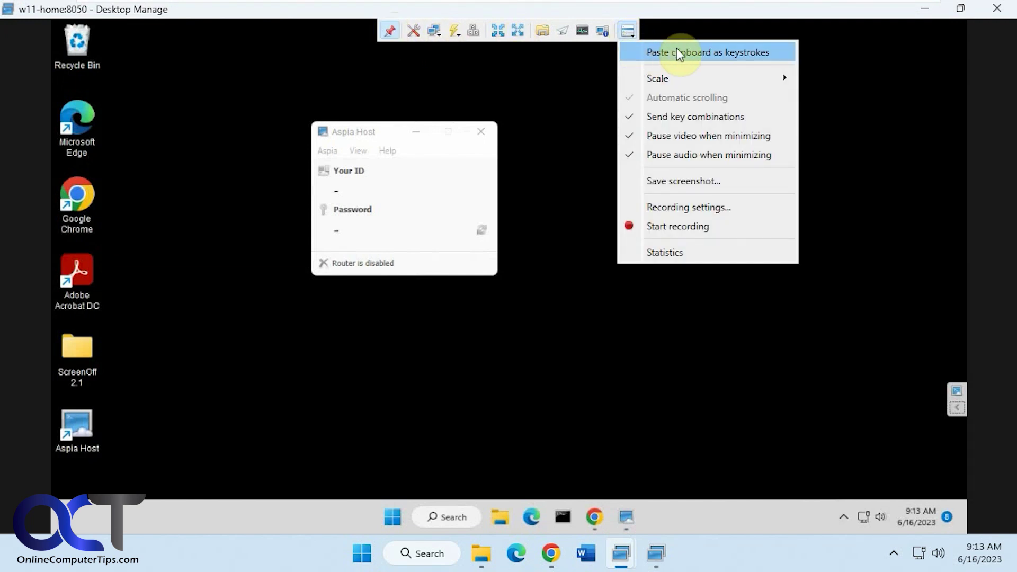
pyautogui.moveTo(679, 80)
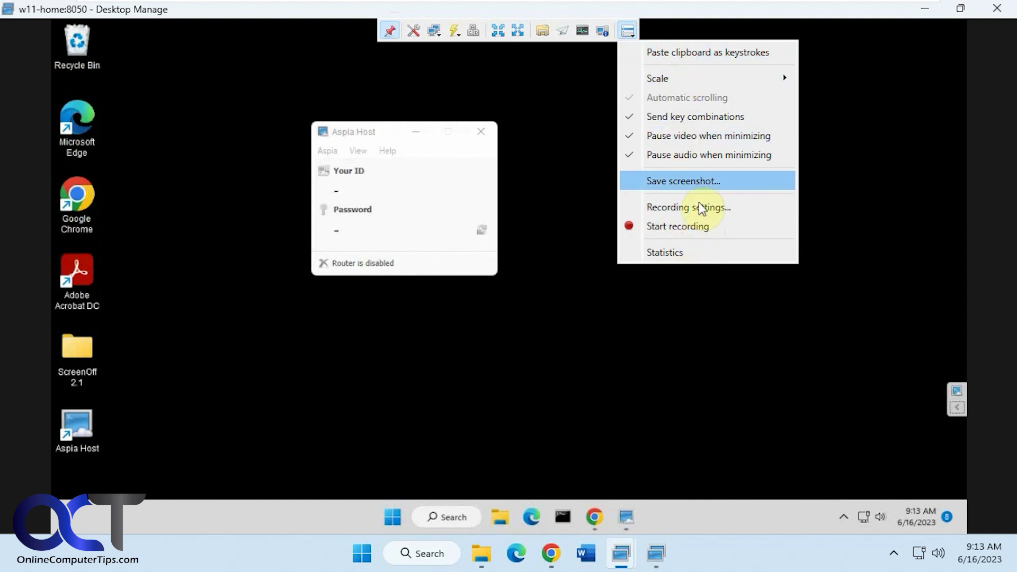
pyautogui.click(602, 31)
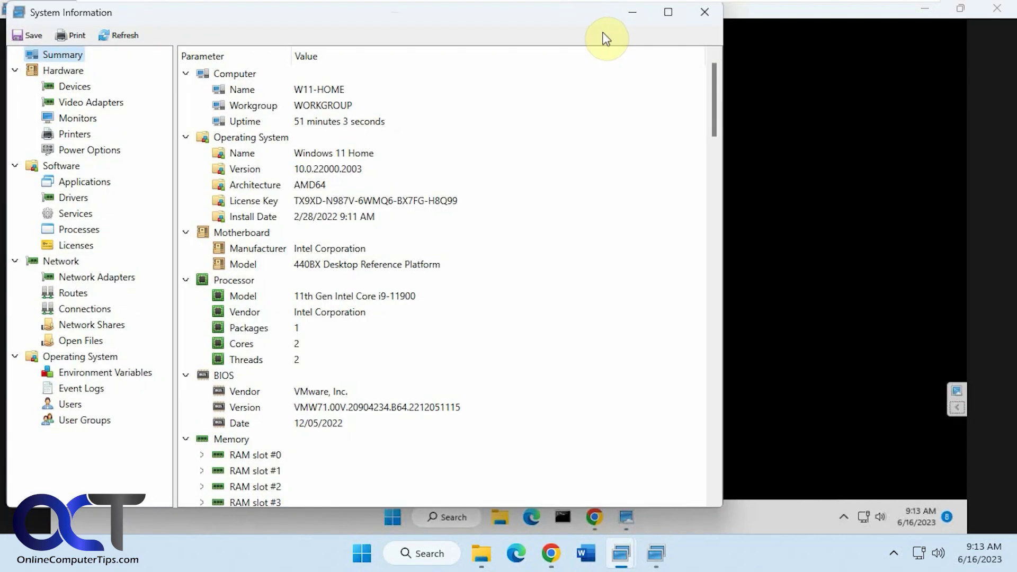
# Close System Information, then open and dismiss the remote task manager and power options
pyautogui.click(705, 11)
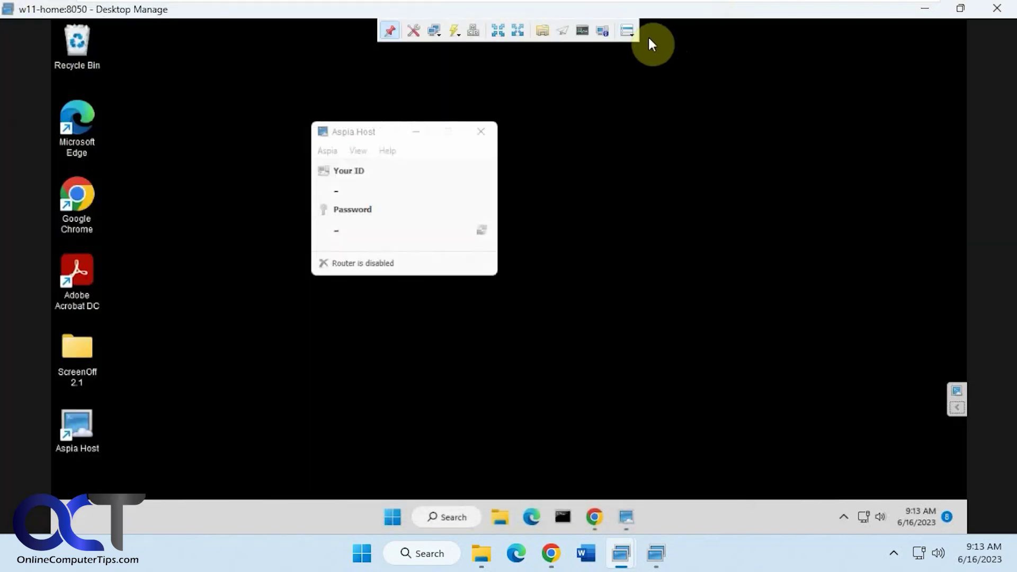
pyautogui.click(581, 32)
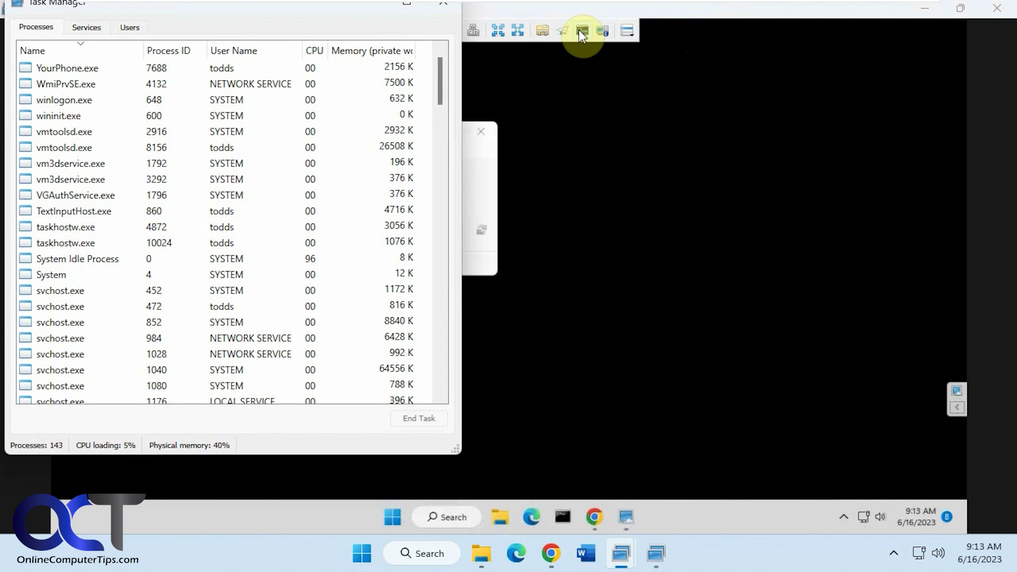
pyautogui.click(443, 4)
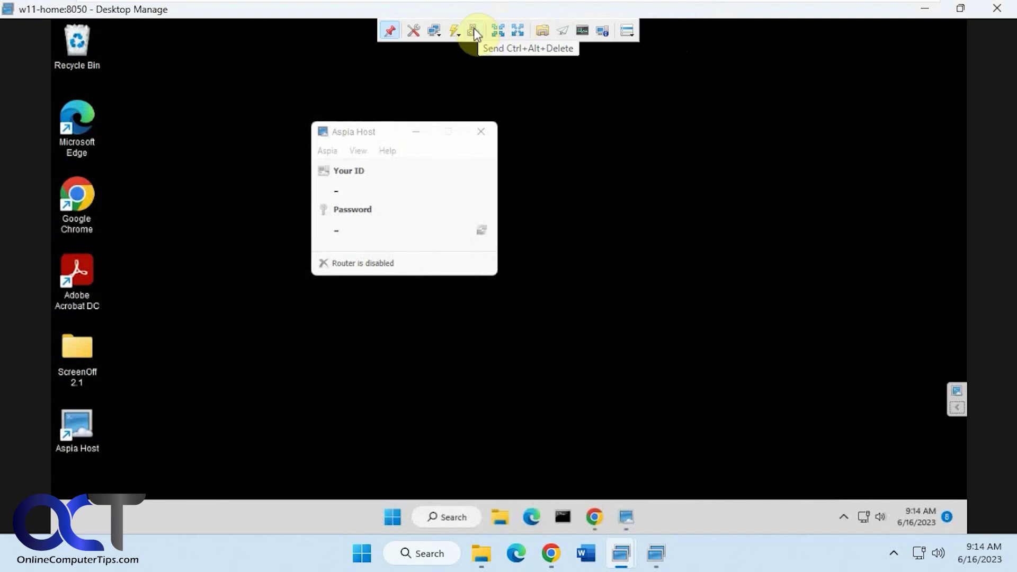
pyautogui.click(458, 35)
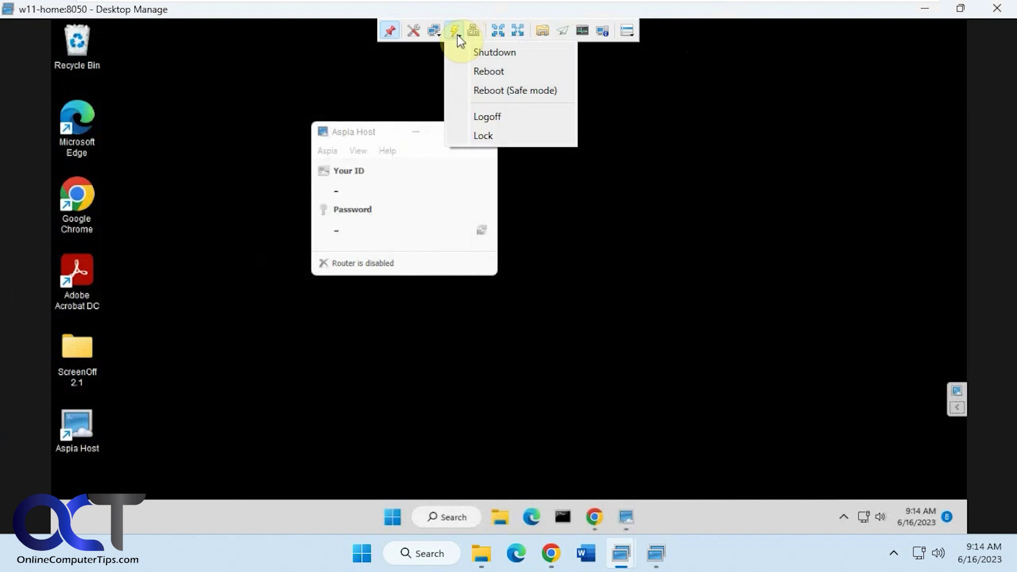
pyautogui.click(457, 34)
# Check the resolution list and session configuration without changes, then set the toolbar to auto-hide
pyautogui.click(439, 35)
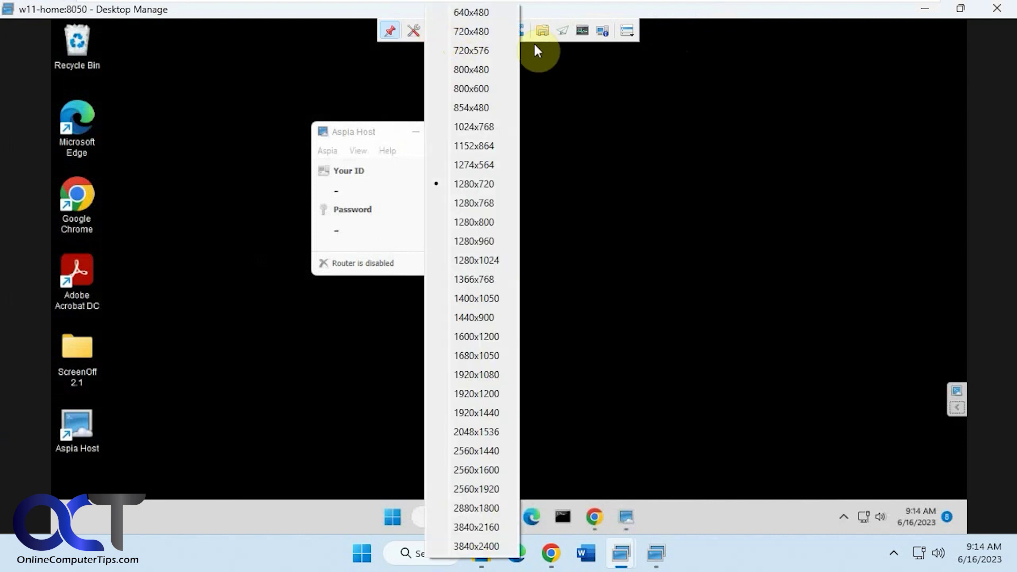
pyautogui.click(392, 55)
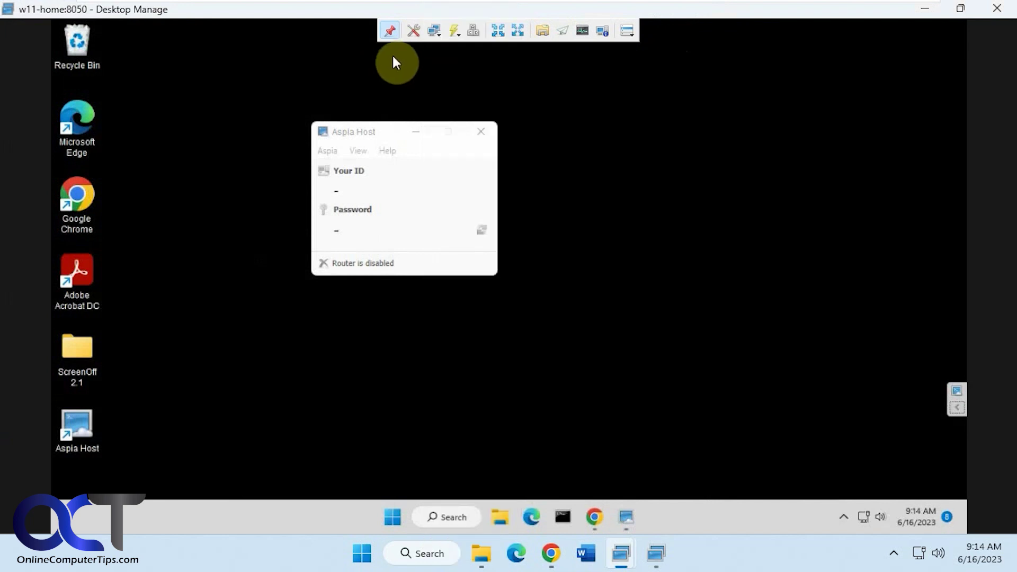
pyautogui.click(414, 34)
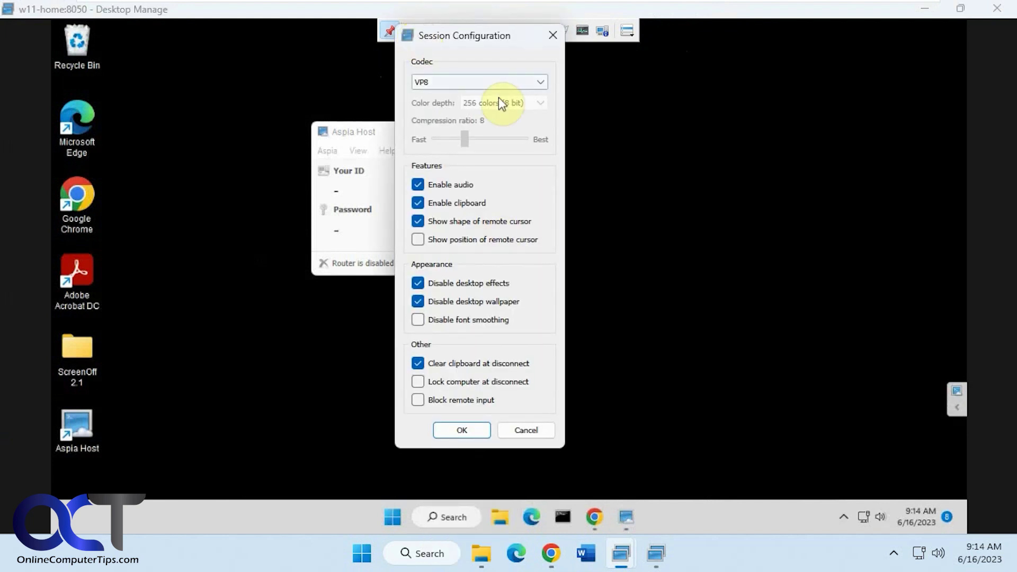
pyautogui.click(551, 36)
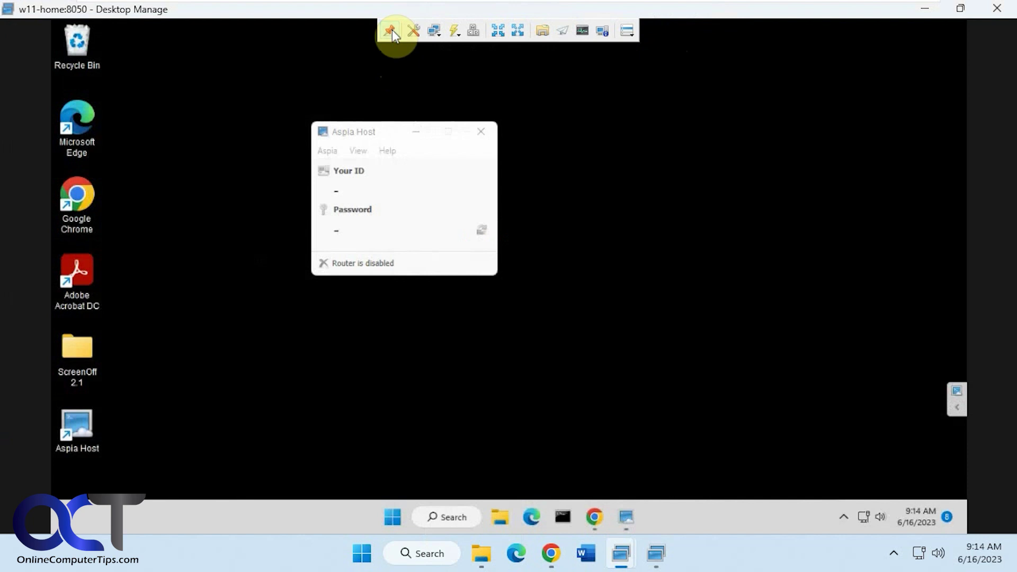
pyautogui.click(391, 30)
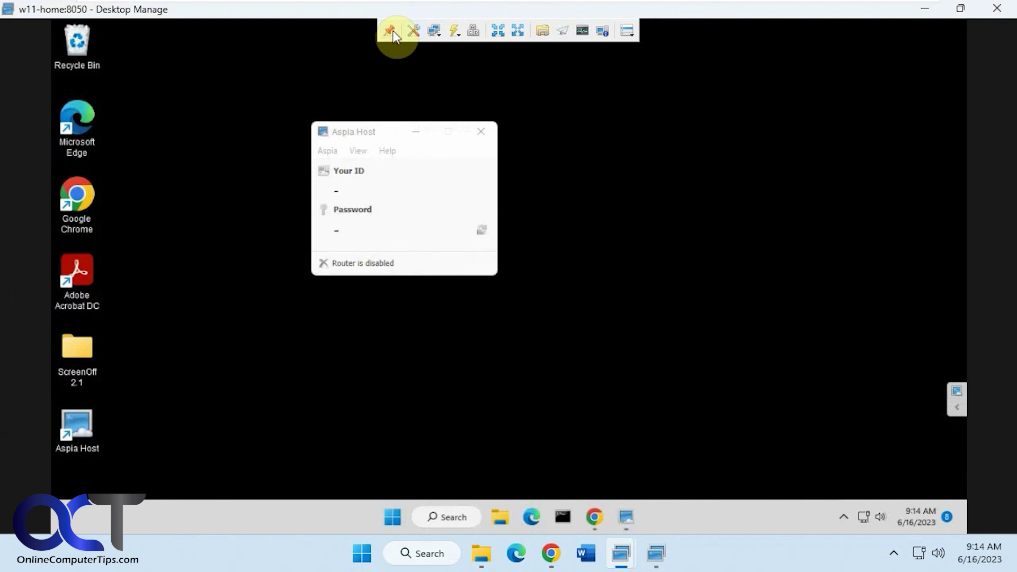
# End the desktop session and open a File Transfer session to w11-home after logging in
pyautogui.click(987, 13)
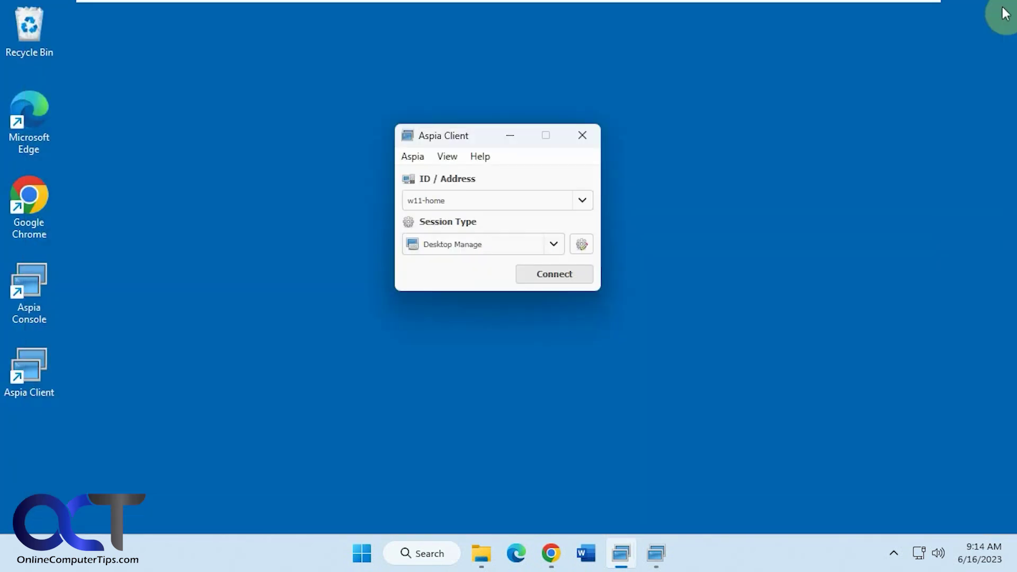
pyautogui.click(554, 244)
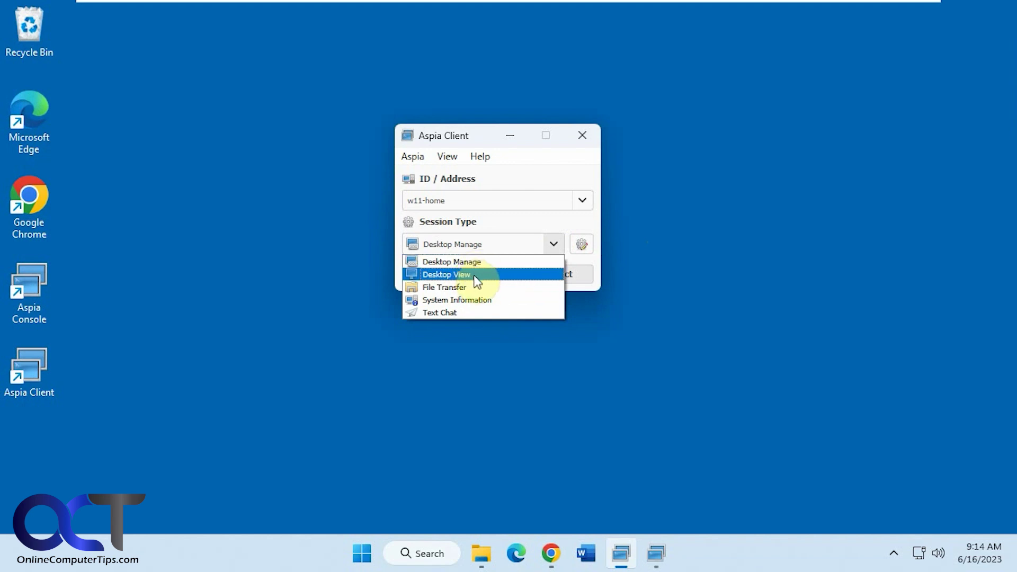
pyautogui.click(462, 287)
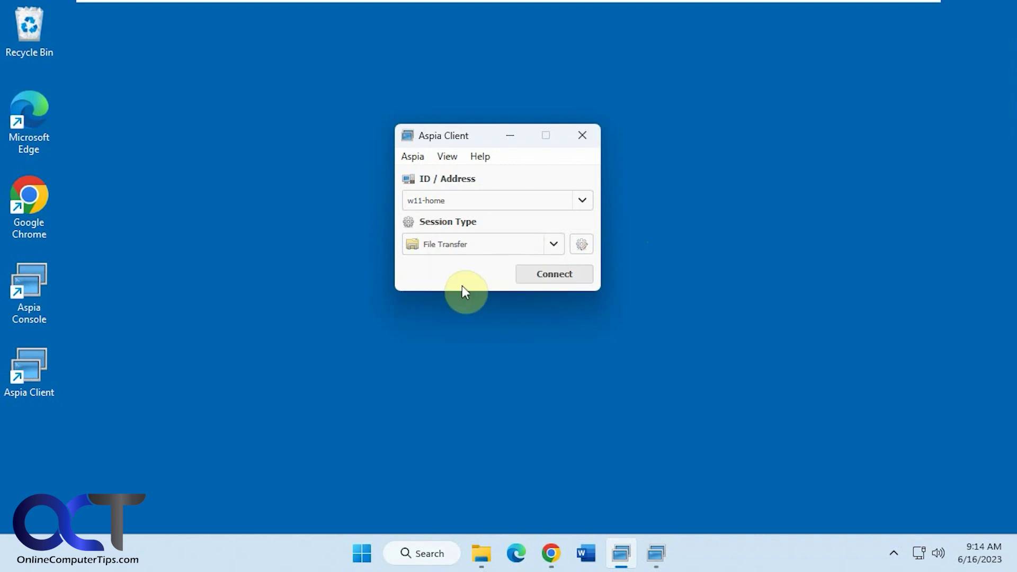
pyautogui.click(559, 278)
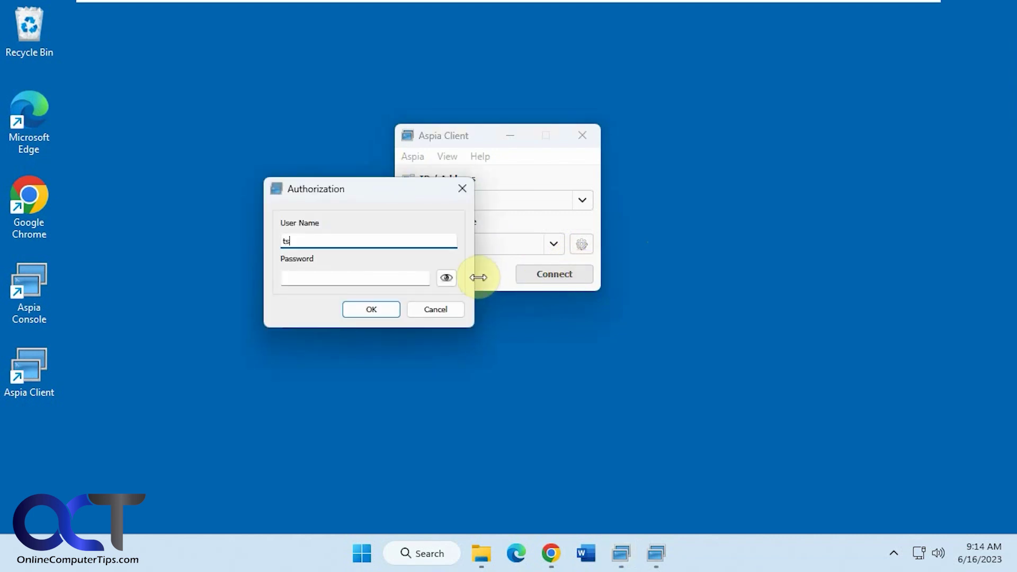
pyautogui.press('Tab')
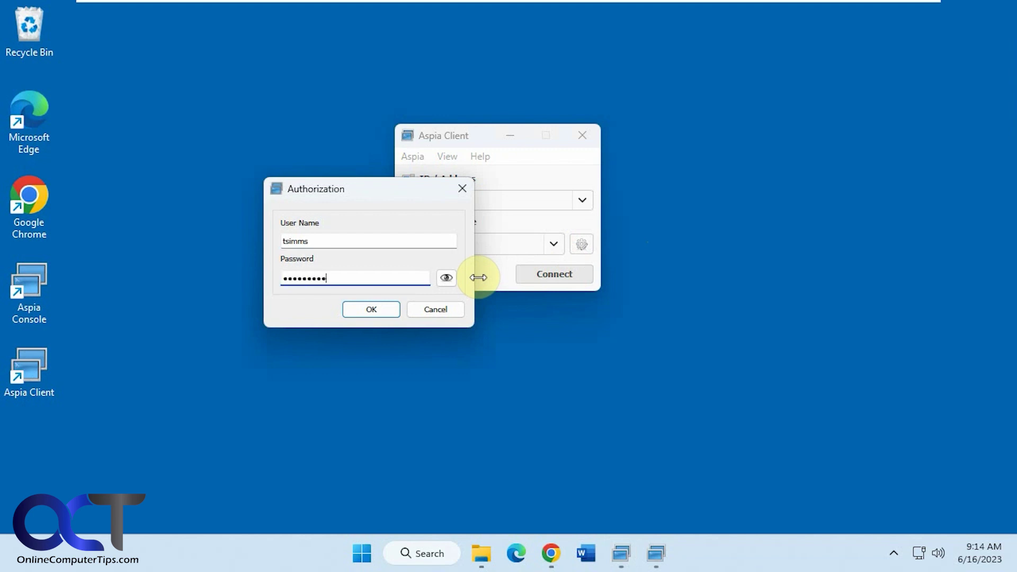
pyautogui.click(373, 310)
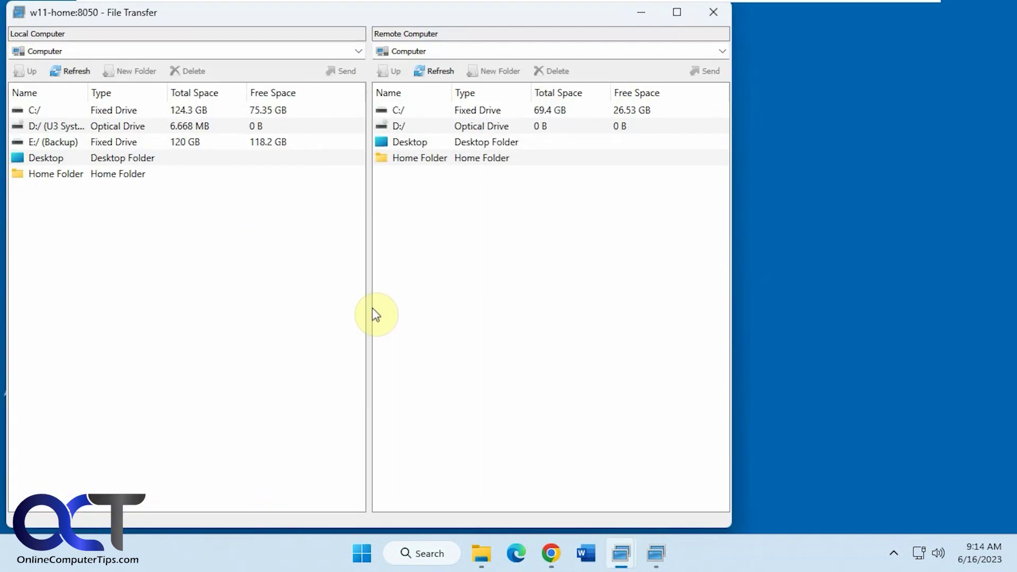
# Copy Winter.jpg from local E:/Pictures into the remote computer's Desktop folder
pyautogui.moveTo(345, 13); pyautogui.dragTo(502, 27)
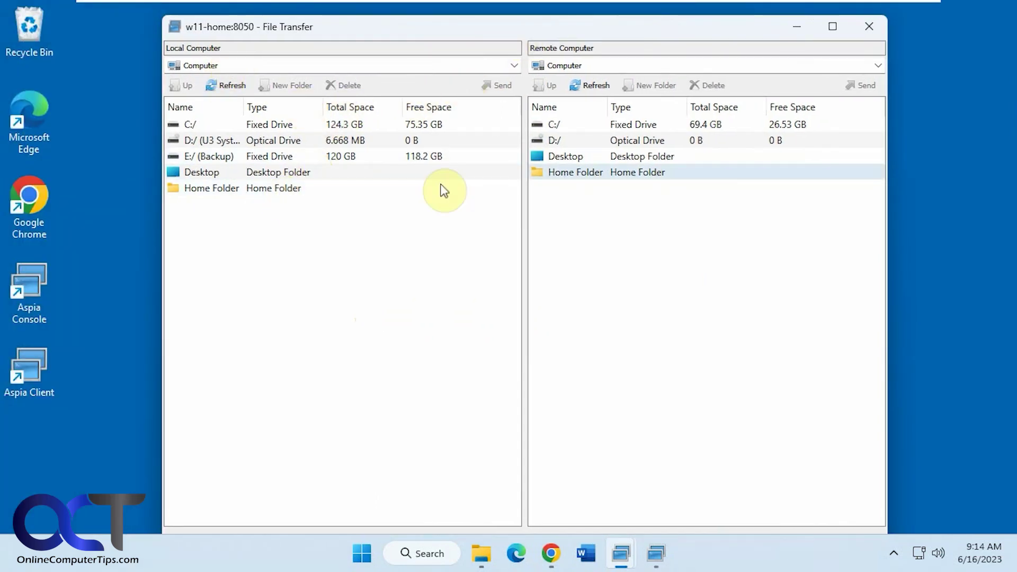
pyautogui.doubleClick(567, 157)
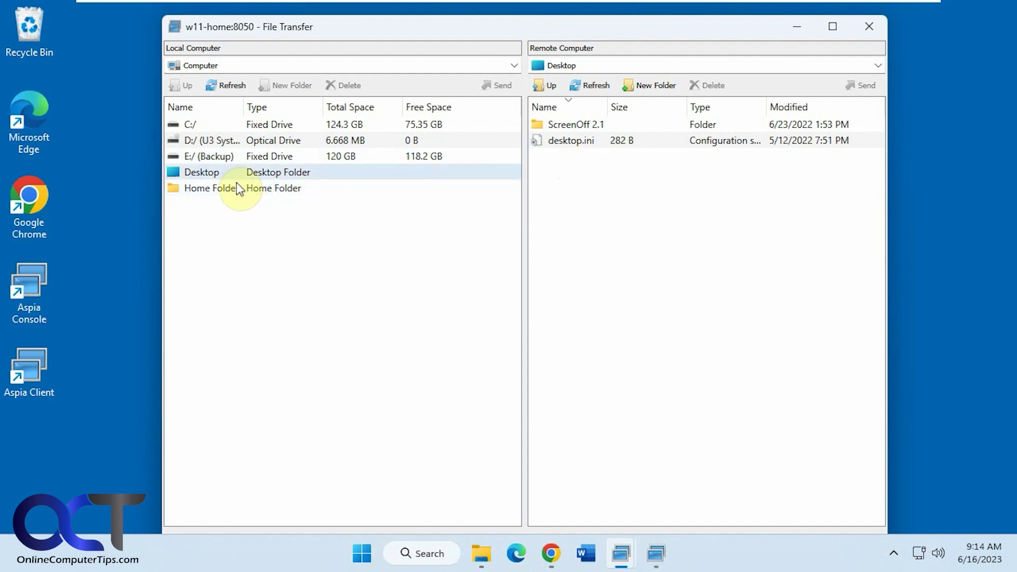
pyautogui.doubleClick(209, 158)
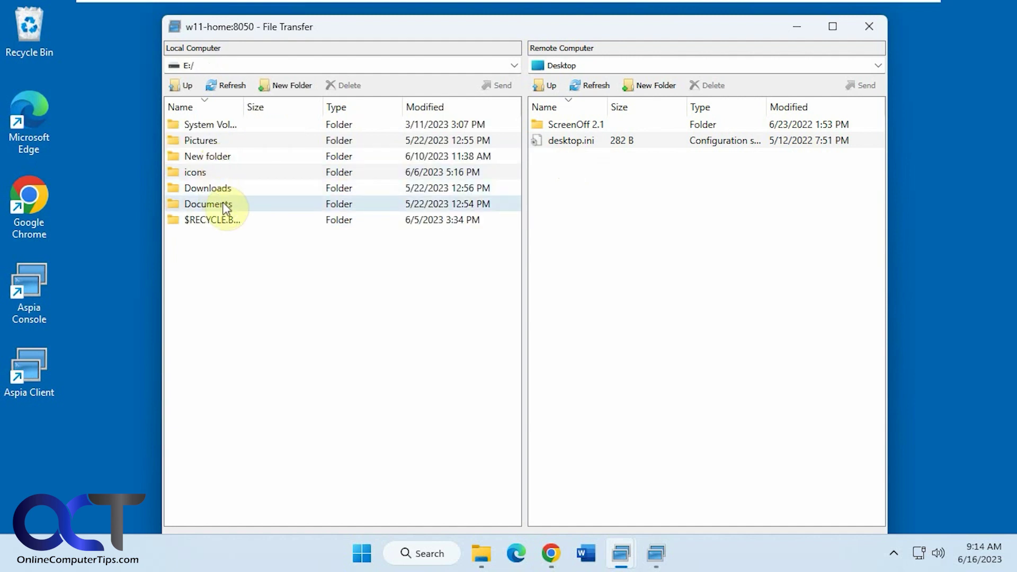
pyautogui.doubleClick(215, 142)
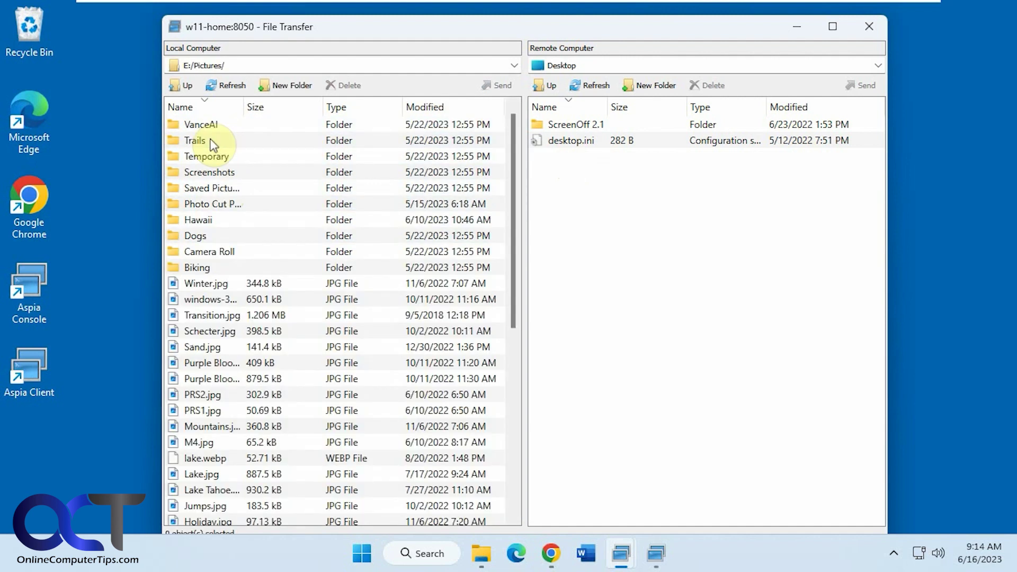
pyautogui.moveTo(205, 283); pyautogui.dragTo(654, 278)
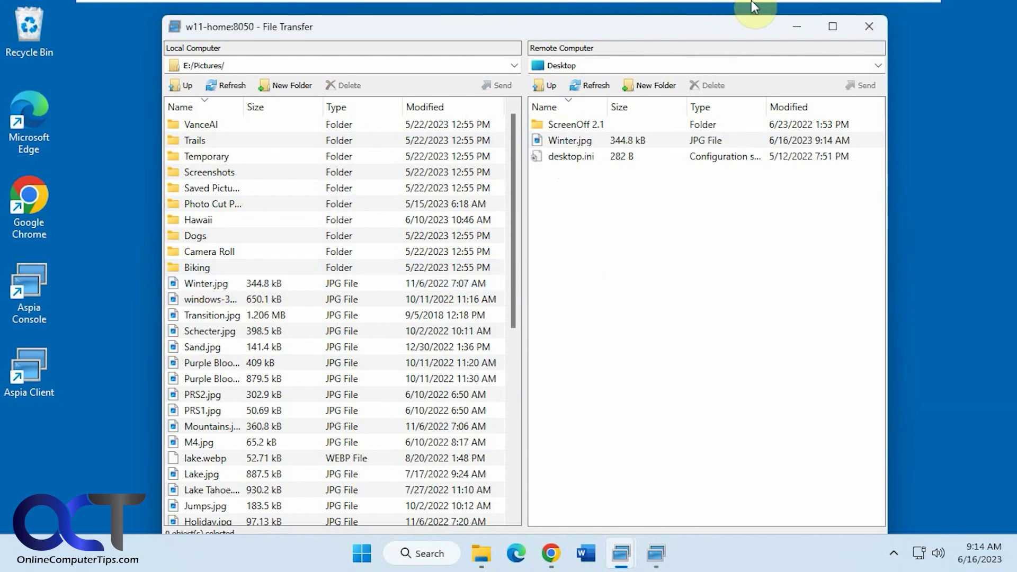
# Confirm Winter.jpg appears on the Windows 11 Home desktop, then return to the Professional machine
pyautogui.click(790, 8)
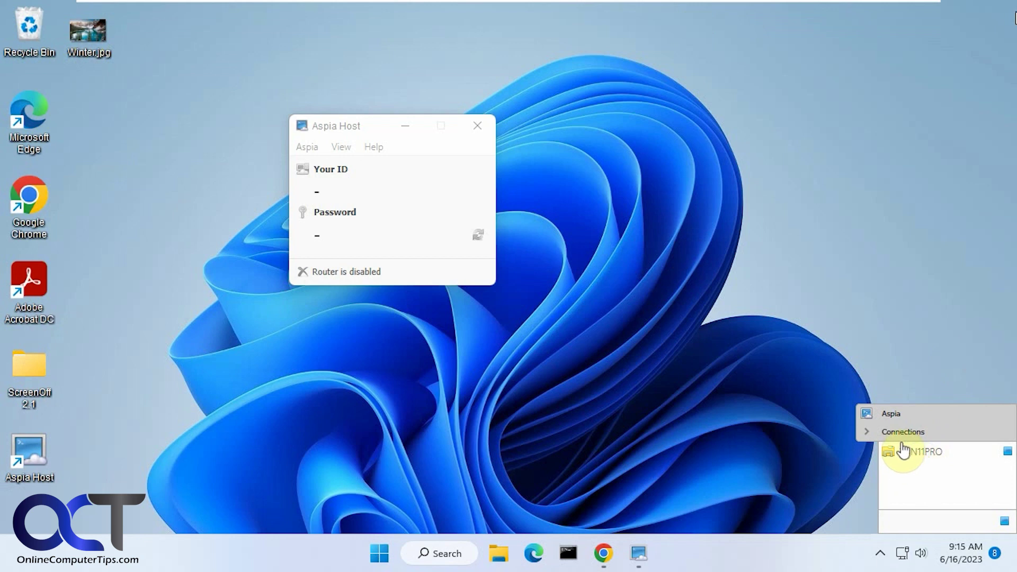
pyautogui.moveTo(726, 8)
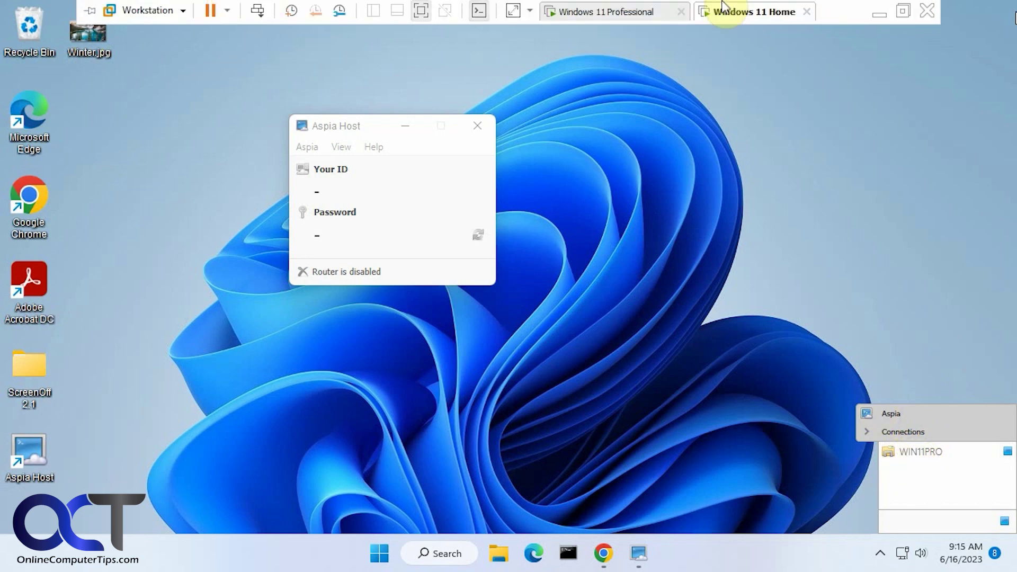
pyautogui.click(590, 12)
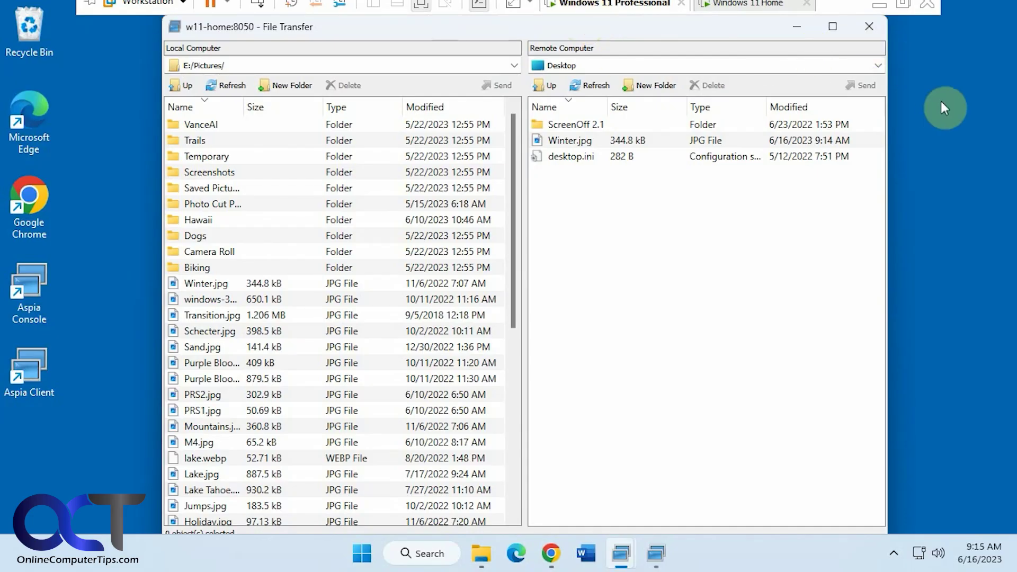
# Close file transfer and start a System Information session to w11-home, logging in with the host's credentials
pyautogui.click(870, 29)
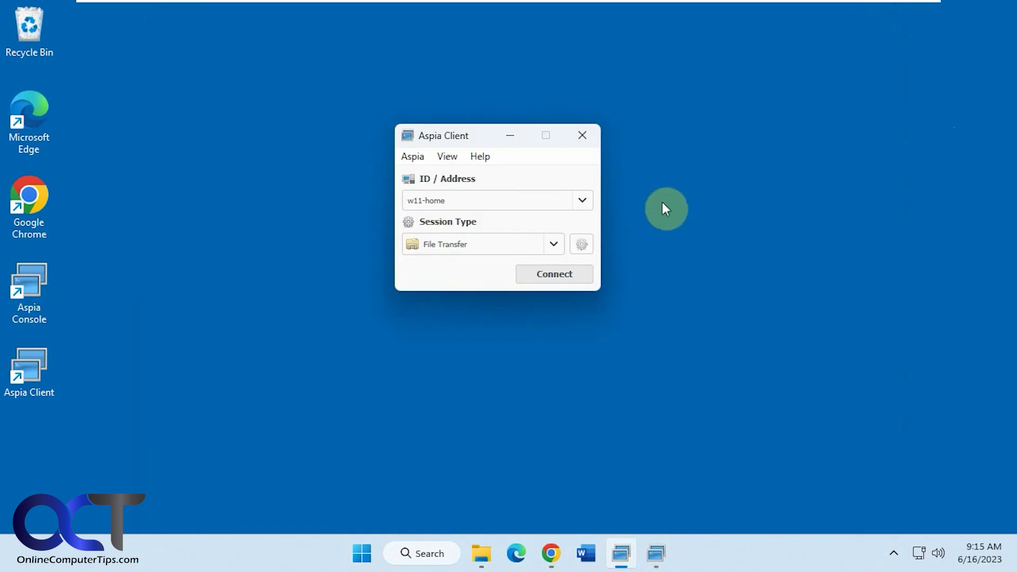
pyautogui.click(553, 246)
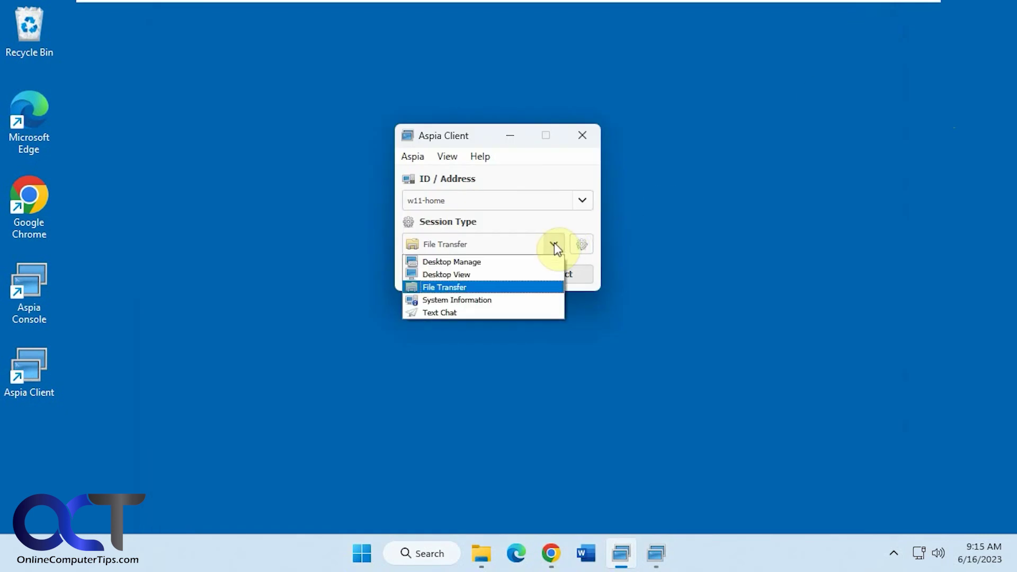
pyautogui.click(504, 299)
pyautogui.click(535, 277)
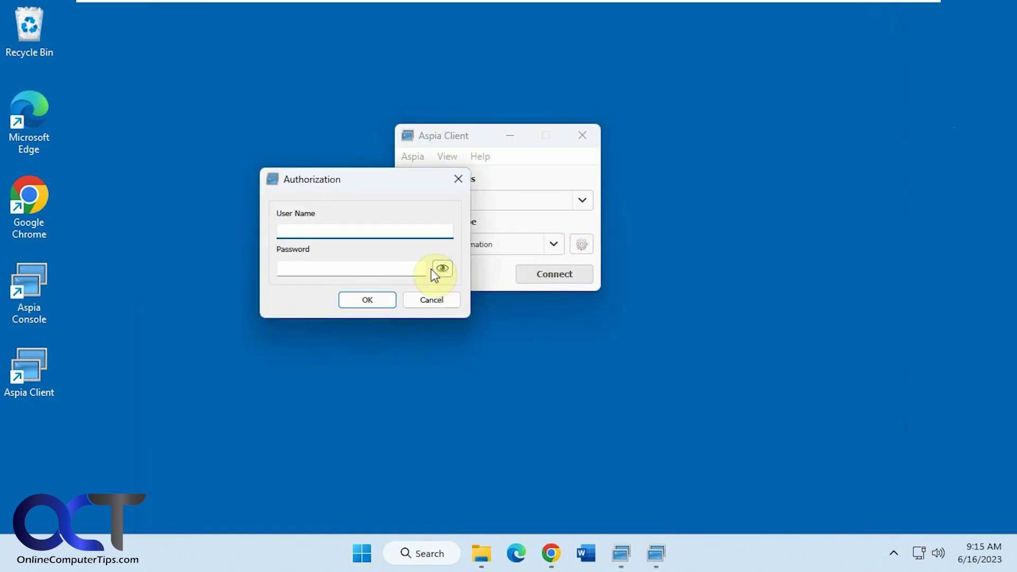
pyautogui.write('tsimms')
pyautogui.press('Tab')
pyautogui.write('•••••')
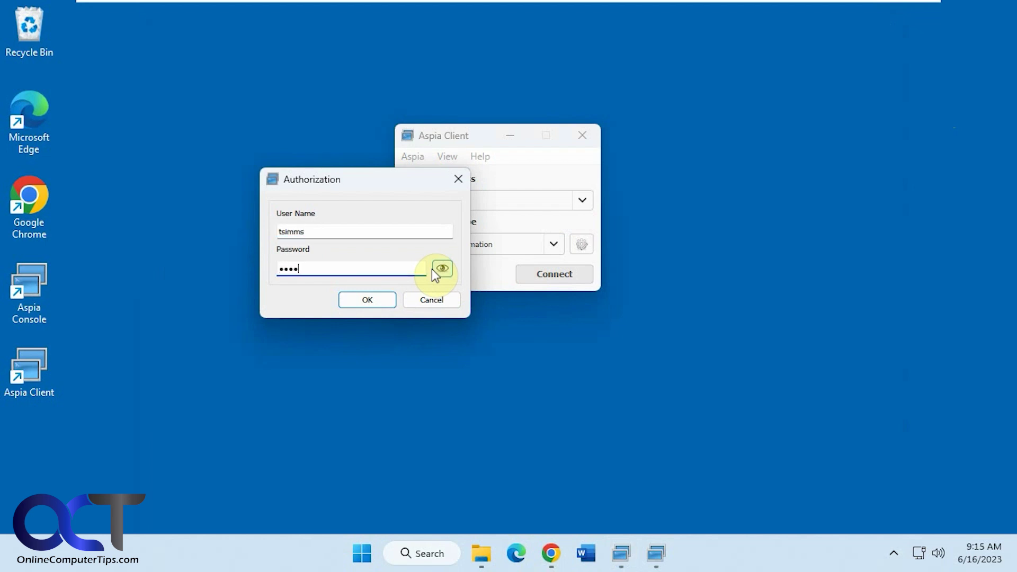
pyautogui.write('••••')
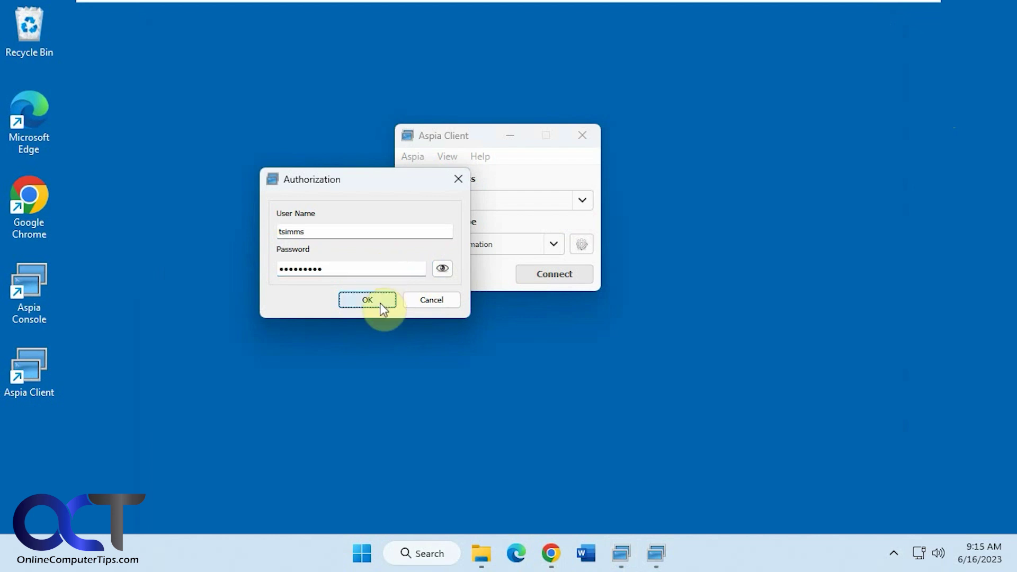
pyautogui.click(377, 303)
# Browse the host's hardware devices, video adapters, monitors, installed applications and drivers
pyautogui.moveTo(328, 17); pyautogui.dragTo(430, 28)
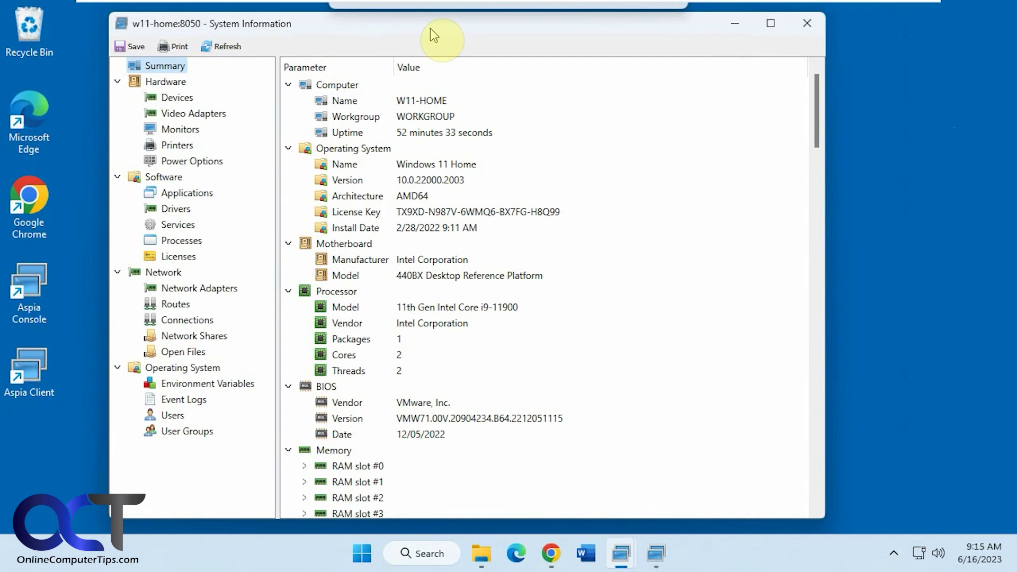
pyautogui.click(187, 98)
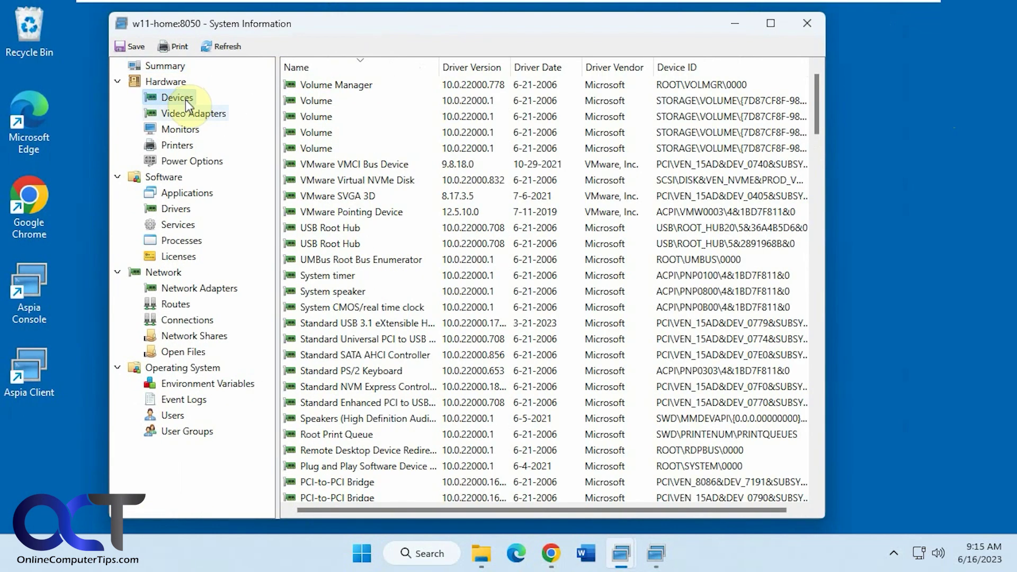
pyautogui.click(185, 113)
pyautogui.click(185, 129)
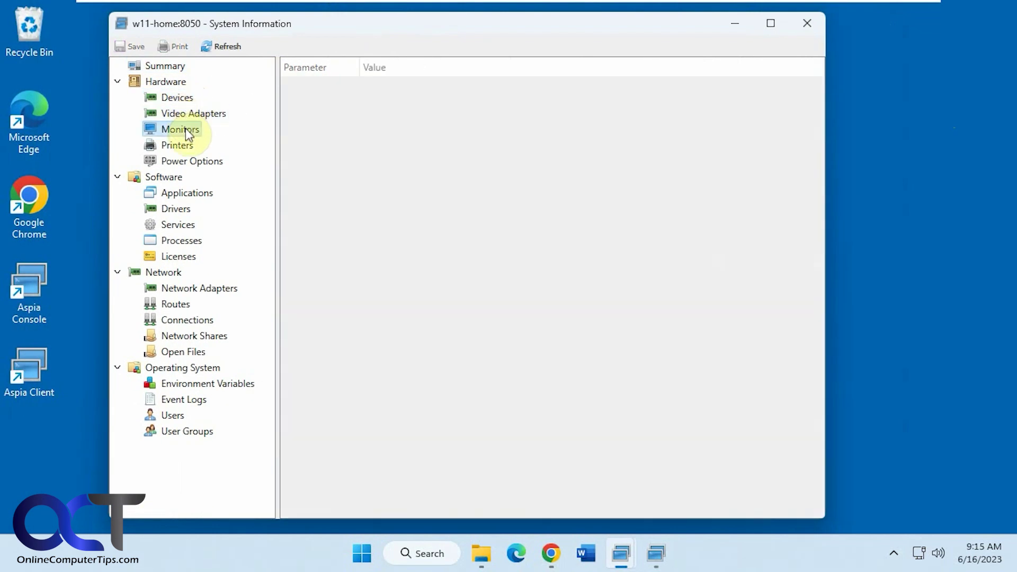
pyautogui.click(188, 194)
pyautogui.click(182, 208)
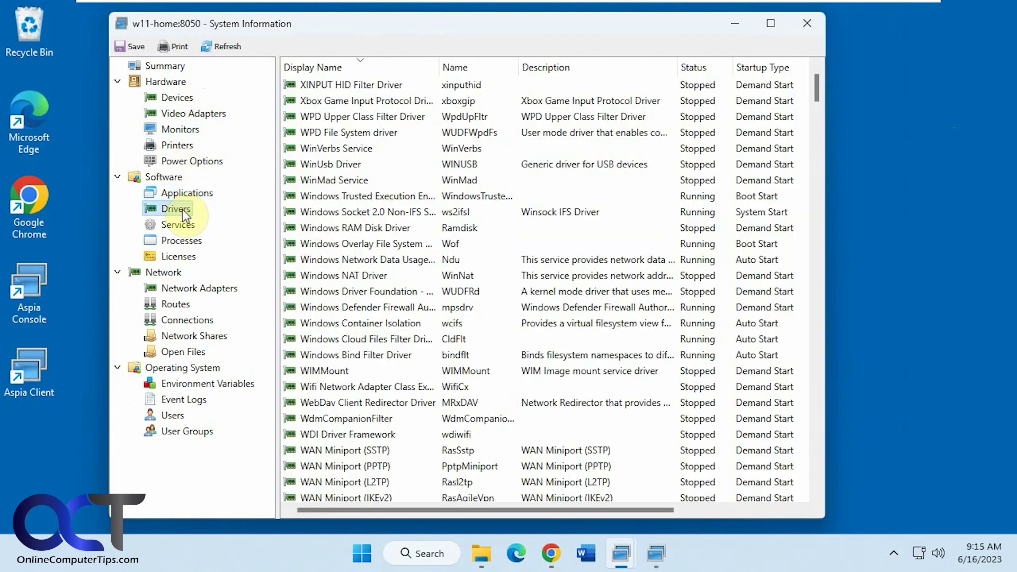
# Review the host's user accounts list, then close the System Information window
pyautogui.click(175, 416)
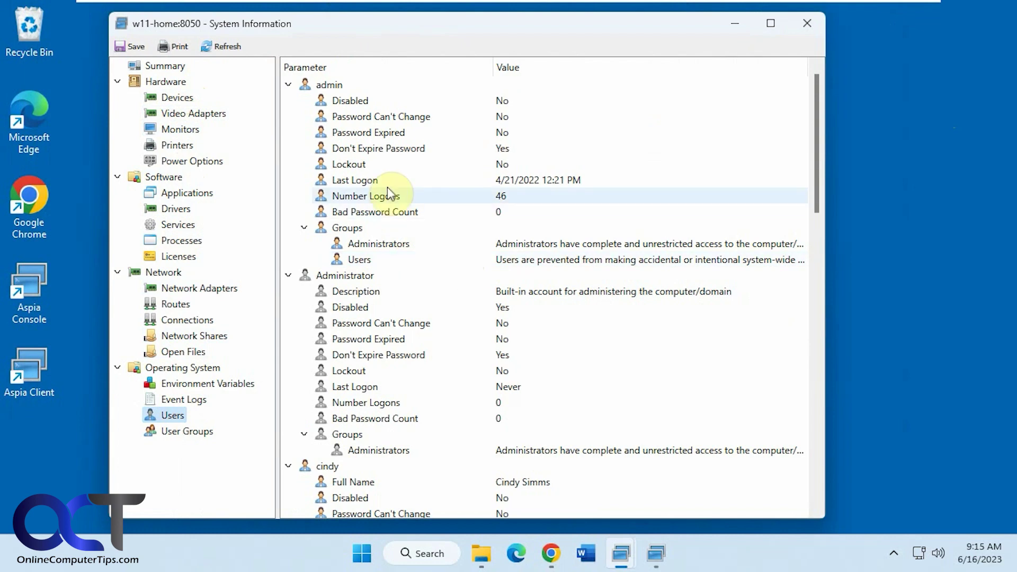
pyautogui.scroll(-11, 419, 202)
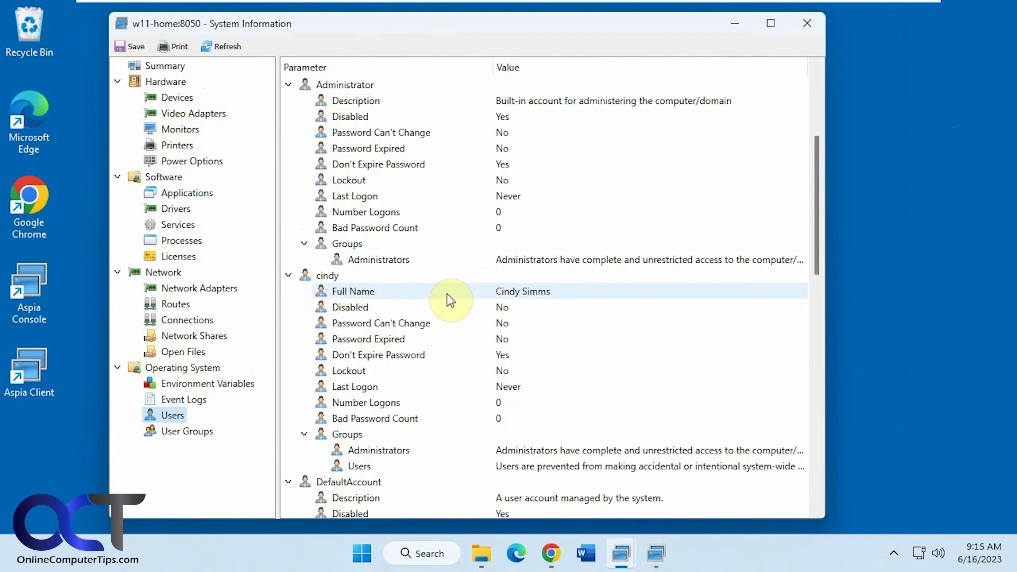
pyautogui.scroll(-7, 447, 297)
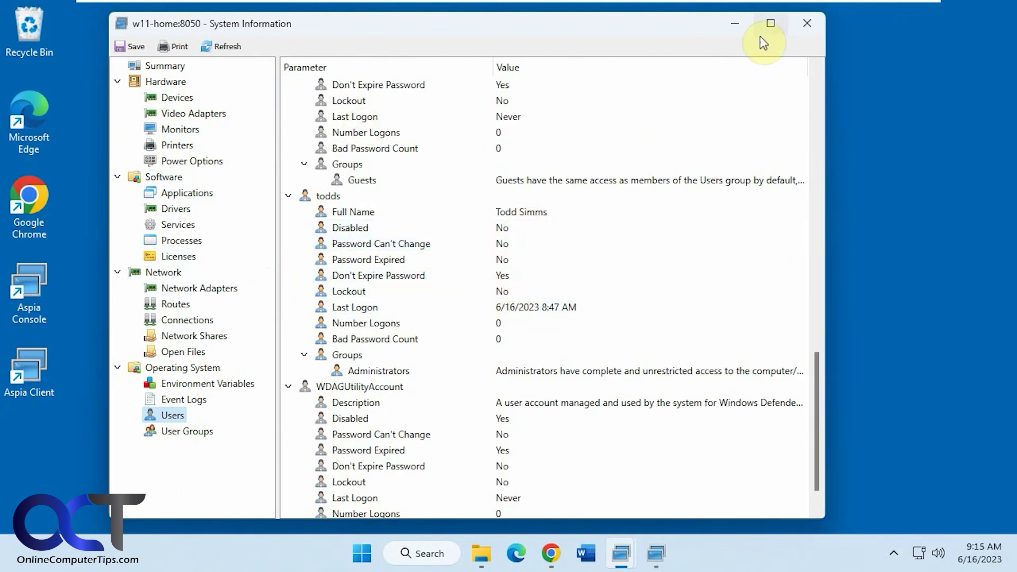
pyautogui.click(809, 24)
# Start a Text Chat session with w11-home, logging in with the host's credentials
pyautogui.click(554, 247)
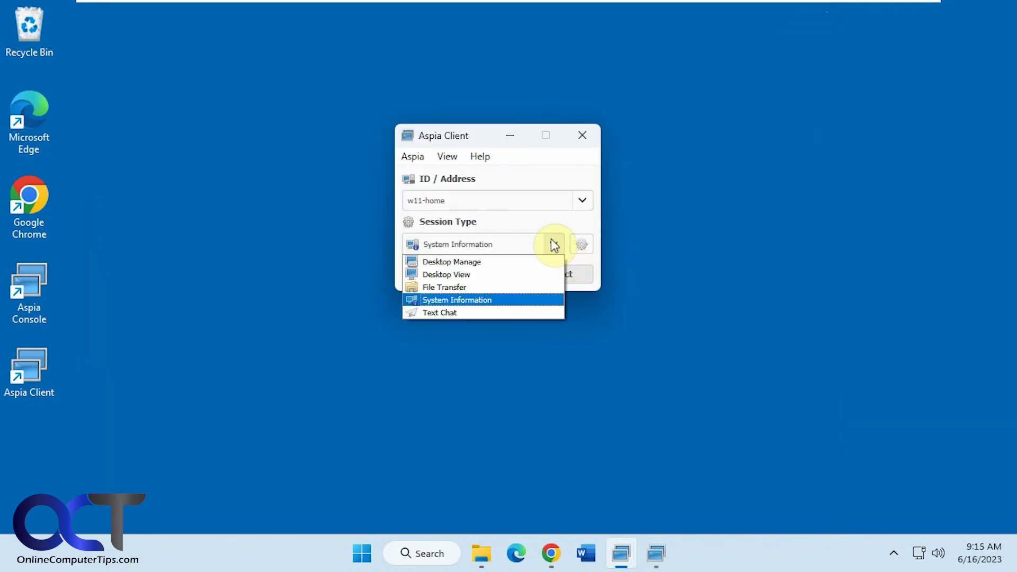
pyautogui.click(480, 312)
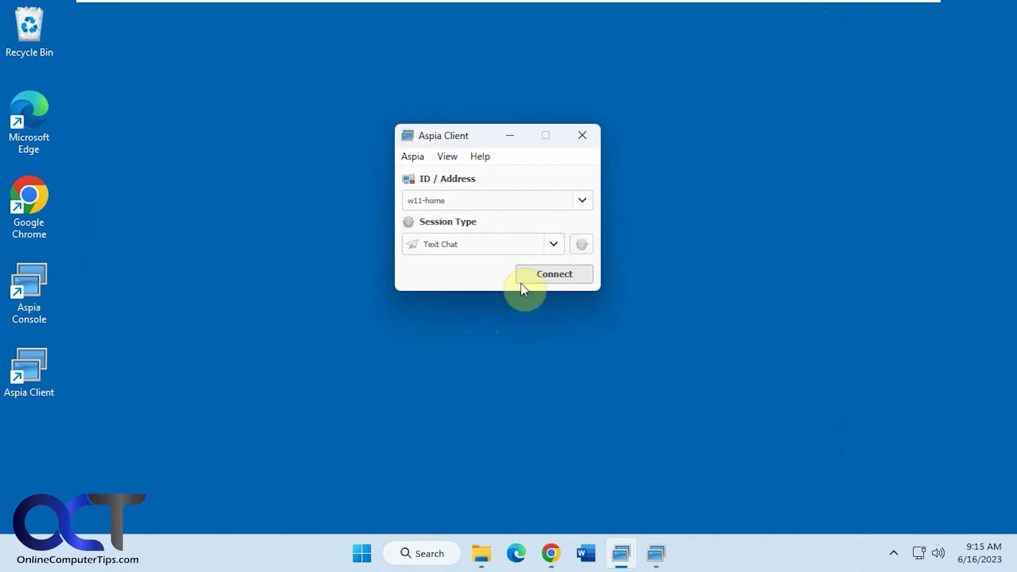
pyautogui.click(531, 275)
pyautogui.write('tsimms')
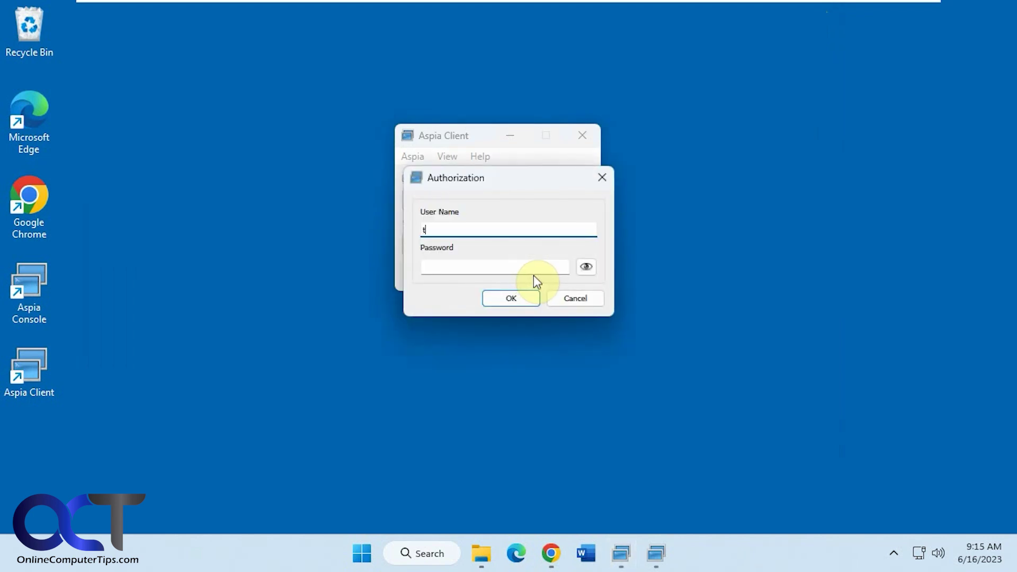
pyautogui.press('Tab')
pyautogui.write('p********')
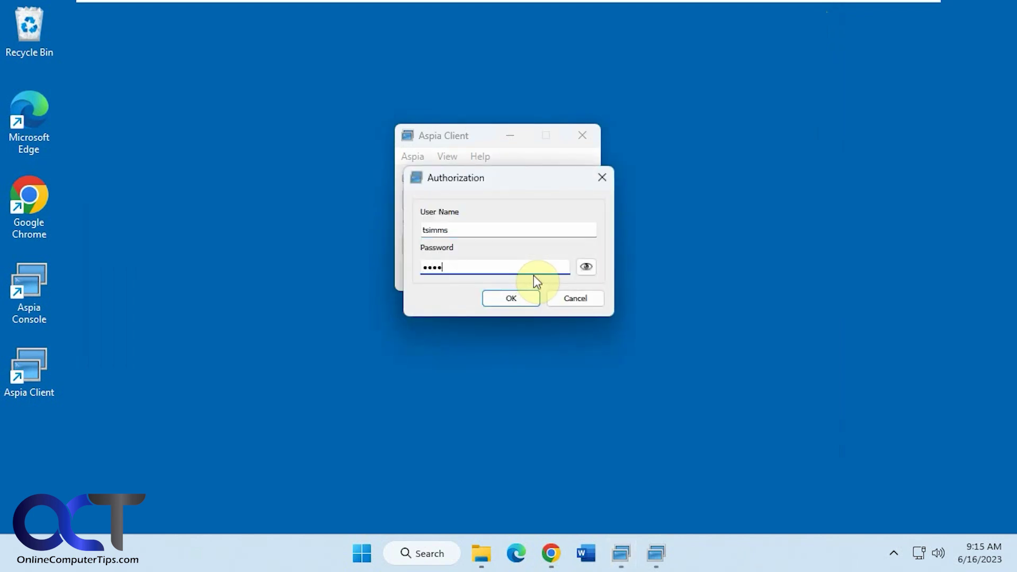
pyautogui.click(507, 299)
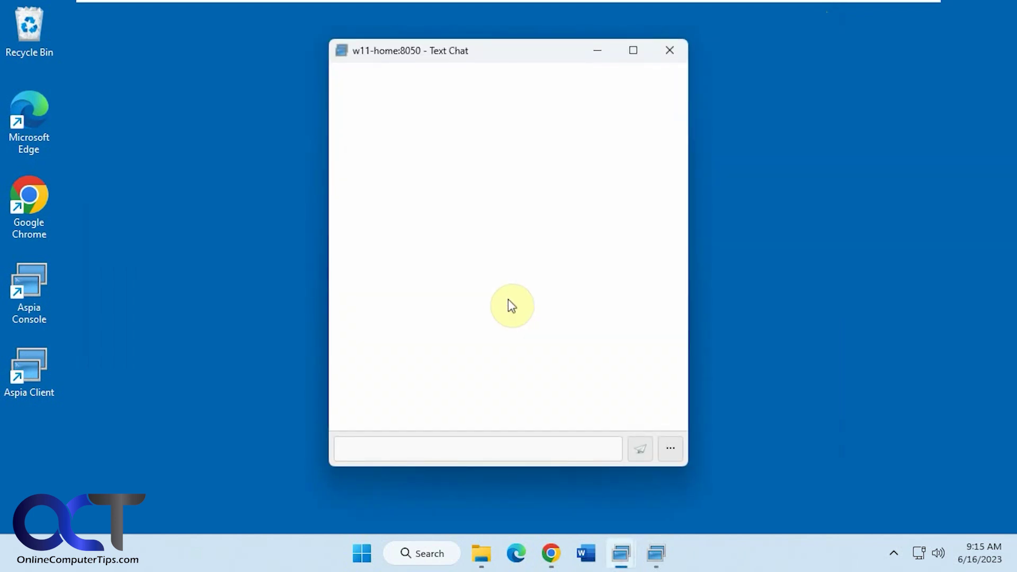
# Send a greeting message to the host in the chat
pyautogui.write('Hi th')
pyautogui.press('BackSpace')
pyautogui.press('BackSpace')
pyautogui.write('Todd')
pyautogui.press('Return')
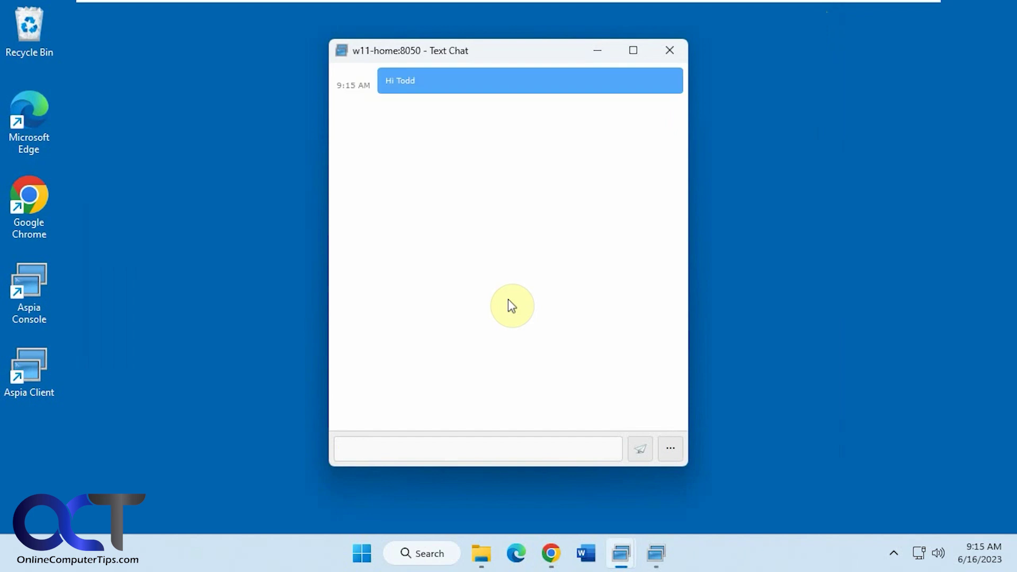
# Reply 'Hi' from the Windows 11 Home machine, then return and close the chat window
pyautogui.moveTo(790, 3)
pyautogui.click(761, 13)
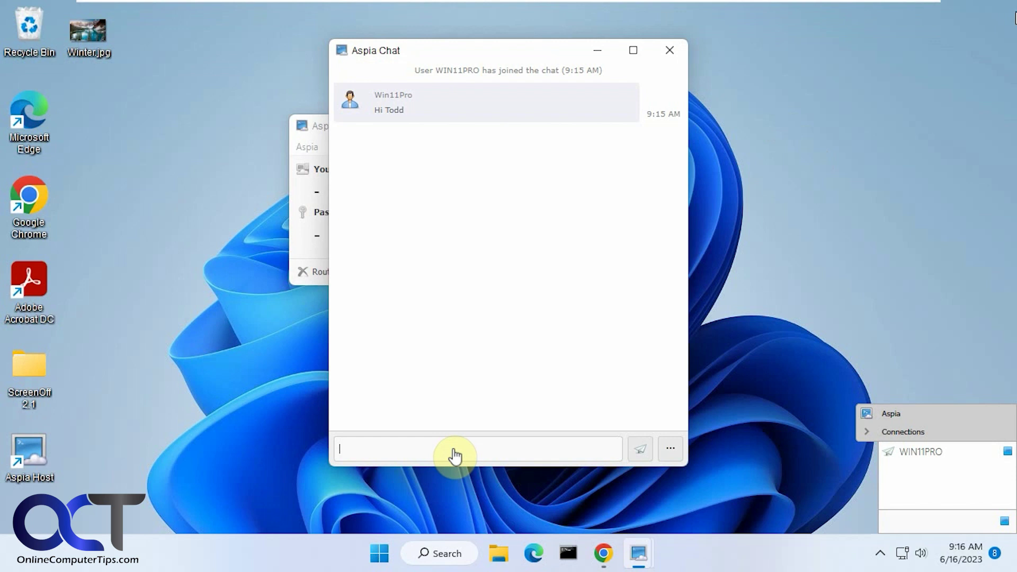
pyautogui.write('Hi')
pyautogui.press('Return')
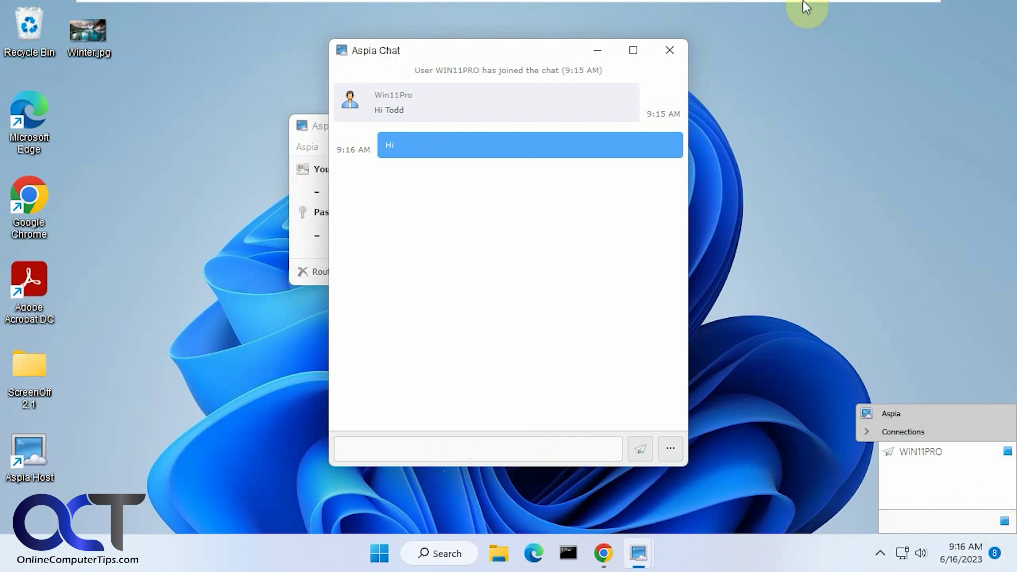
pyautogui.moveTo(805, 5)
pyautogui.click(629, 16)
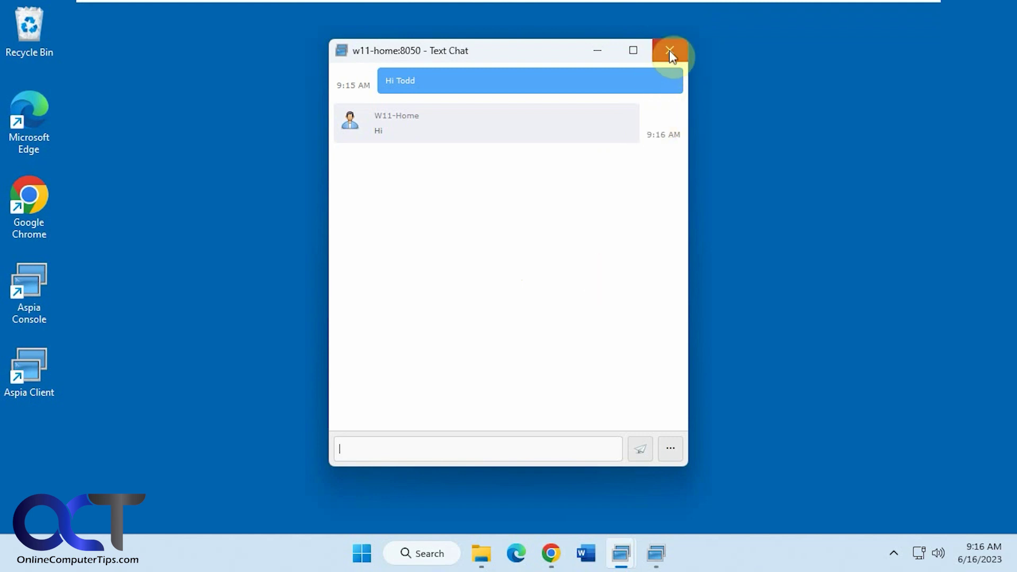
pyautogui.click(669, 51)
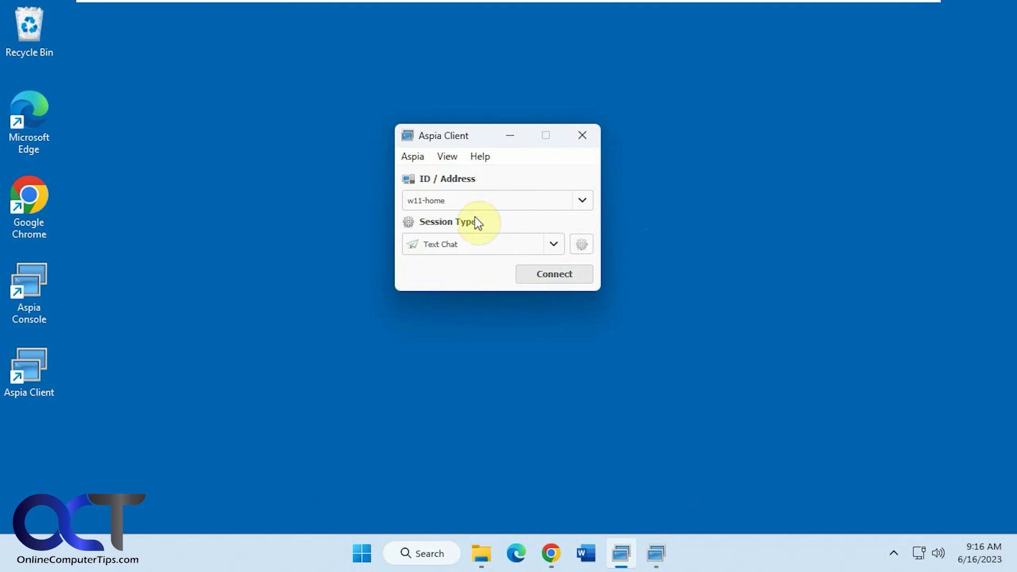
# Close Aspia Client, restore Aspia Console, open a System Information session with W11-Home, then close it
pyautogui.click(585, 135)
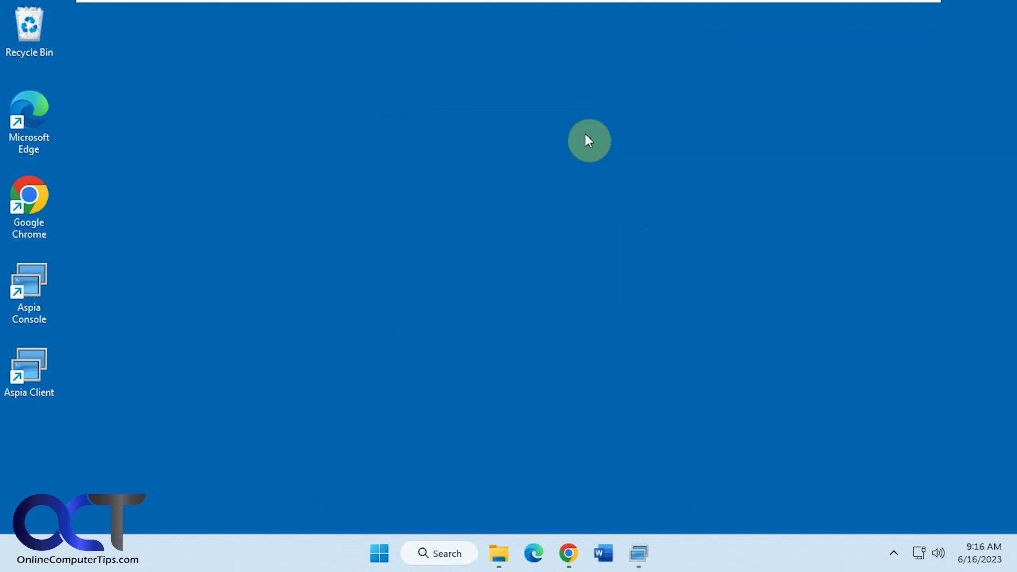
pyautogui.click(638, 553)
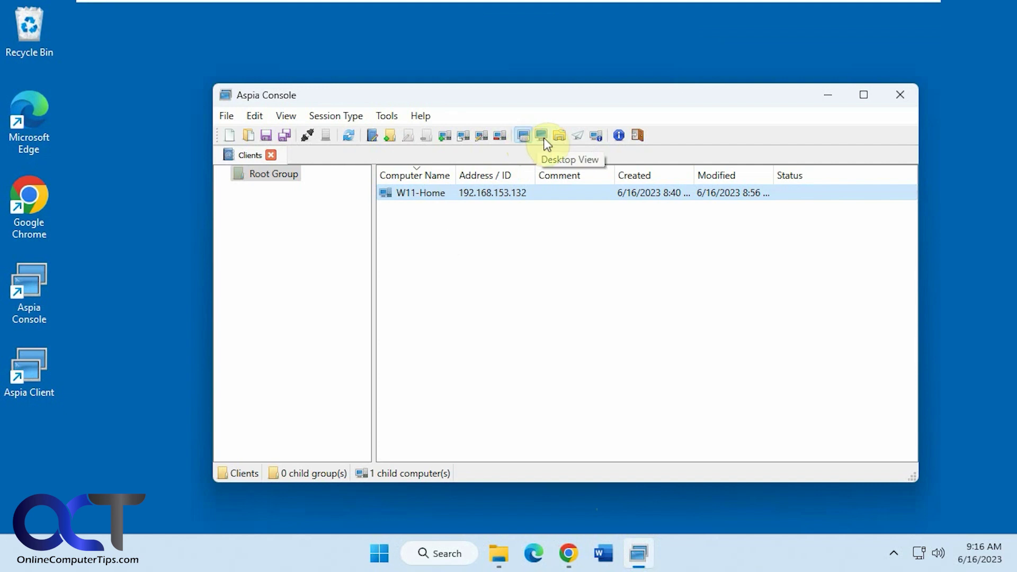
pyautogui.click(596, 136)
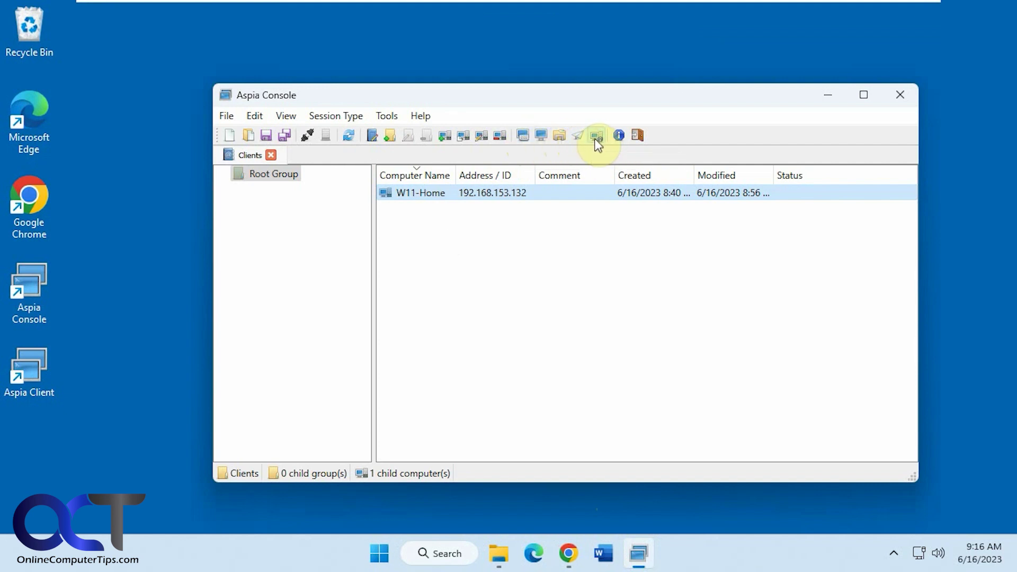
pyautogui.doubleClick(498, 193)
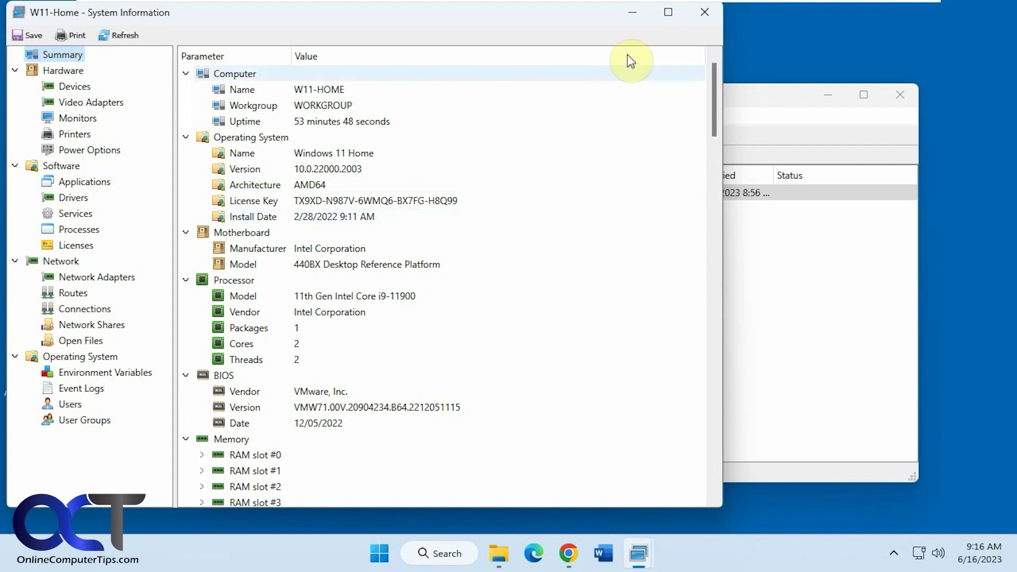
pyautogui.click(694, 11)
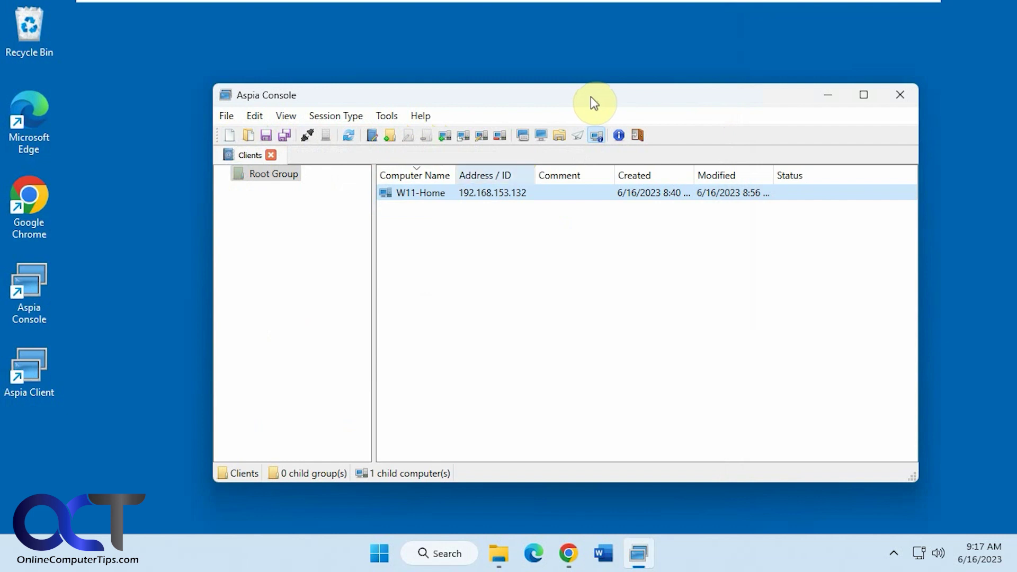
pyautogui.click(186, 275)
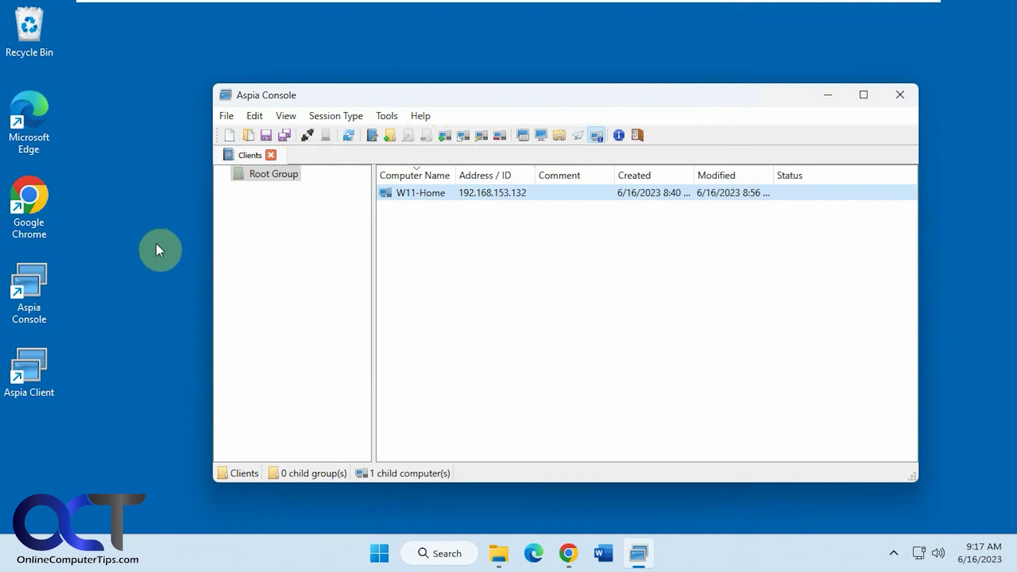
pyautogui.doubleClick(62, 379)
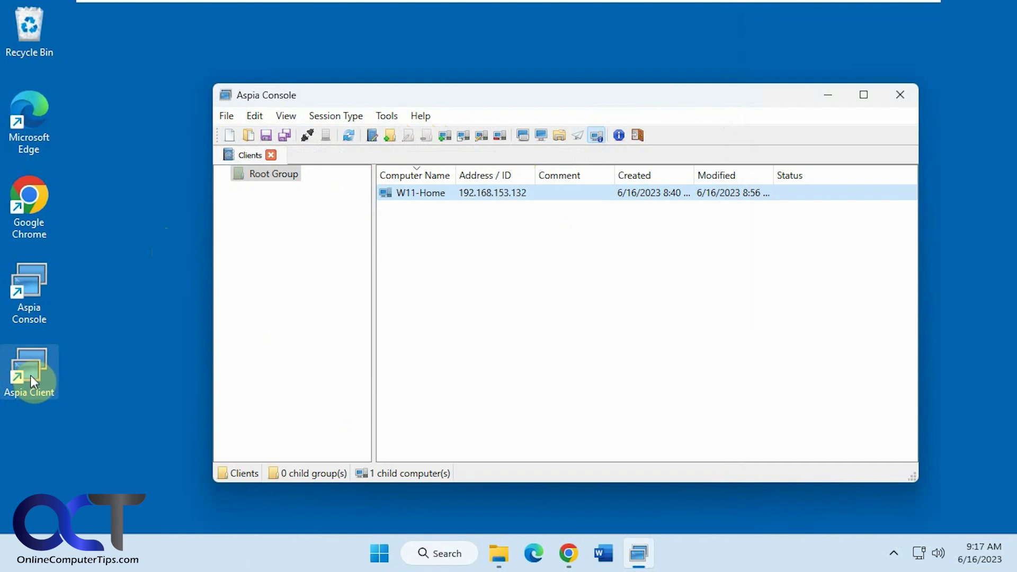
pyautogui.click(38, 286)
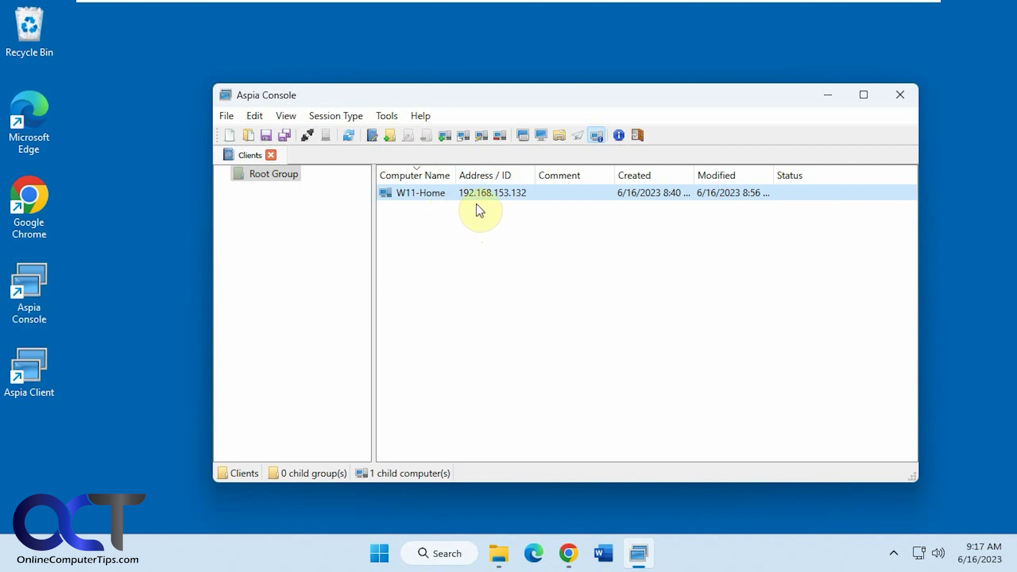
pyautogui.moveTo(817, 1)
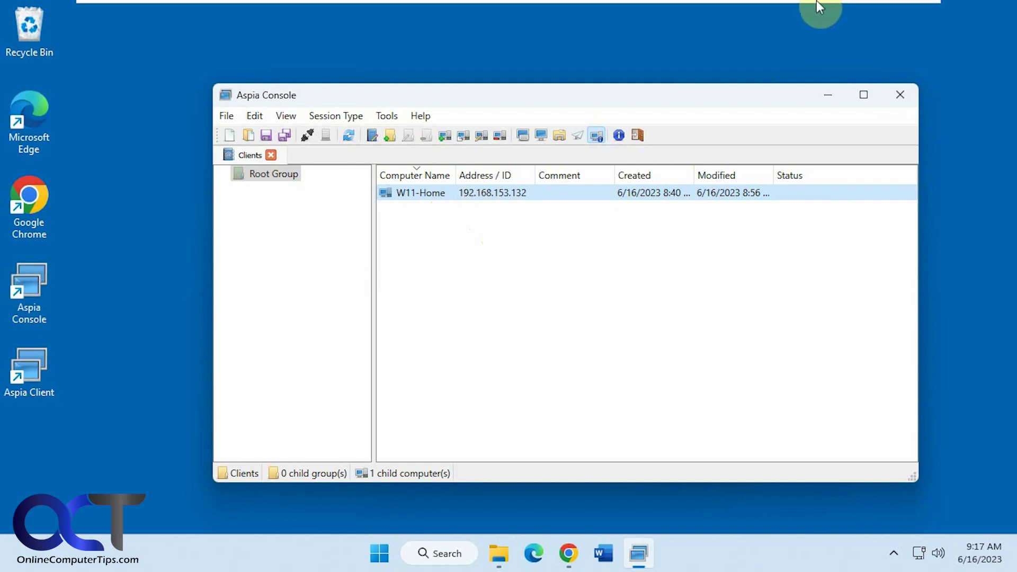
# On the Windows 11 Home machine, review Aspia Host settings' Users tab and cancel without changes
pyautogui.click(765, 12)
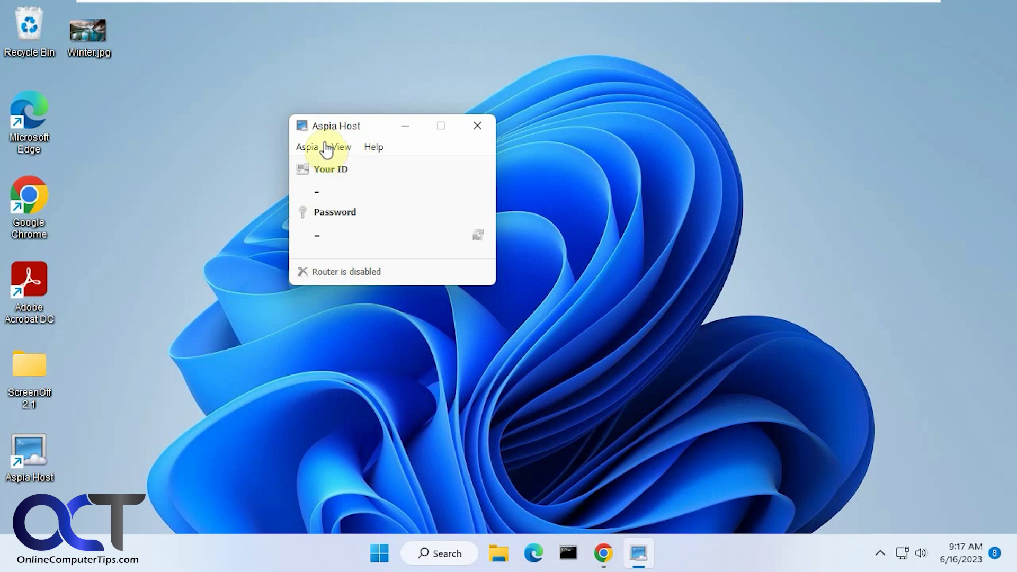
pyautogui.click(307, 148)
pyautogui.click(321, 167)
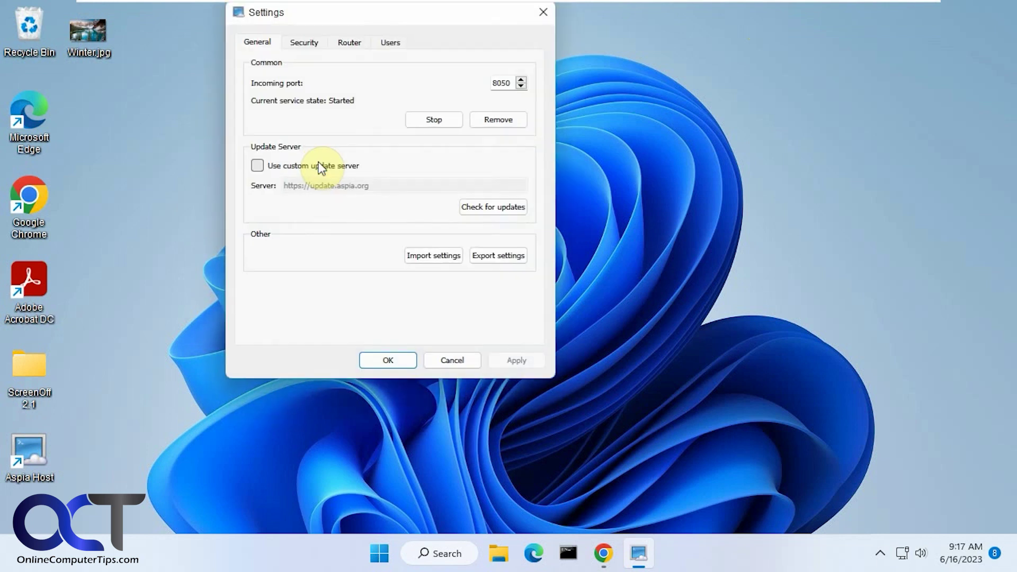
pyautogui.click(391, 44)
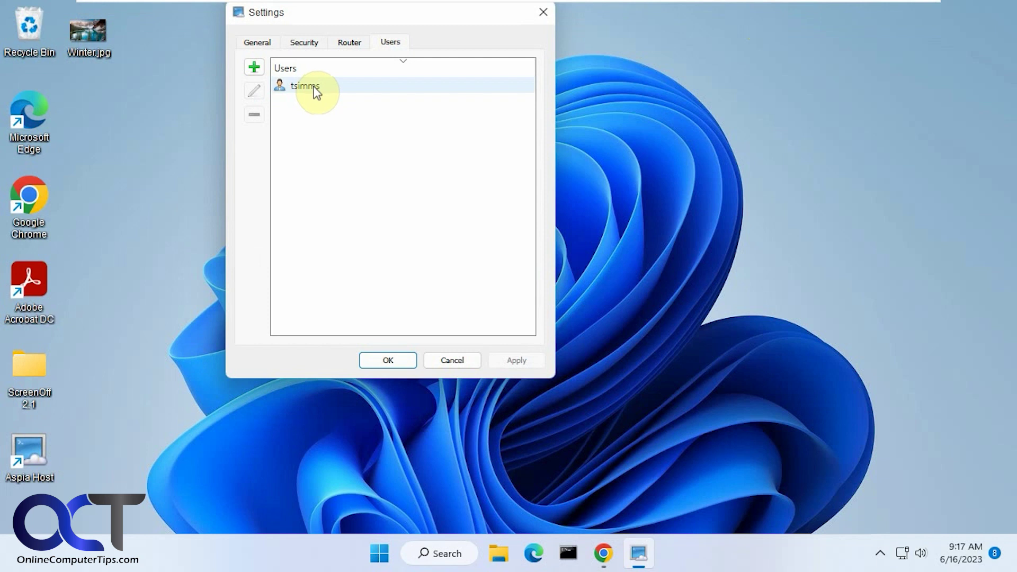
pyautogui.click(452, 360)
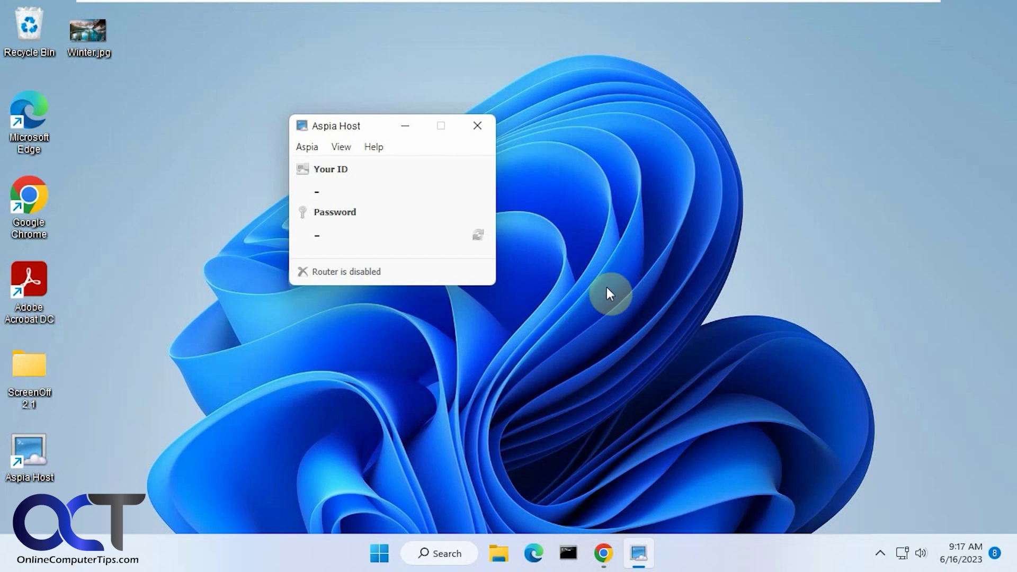